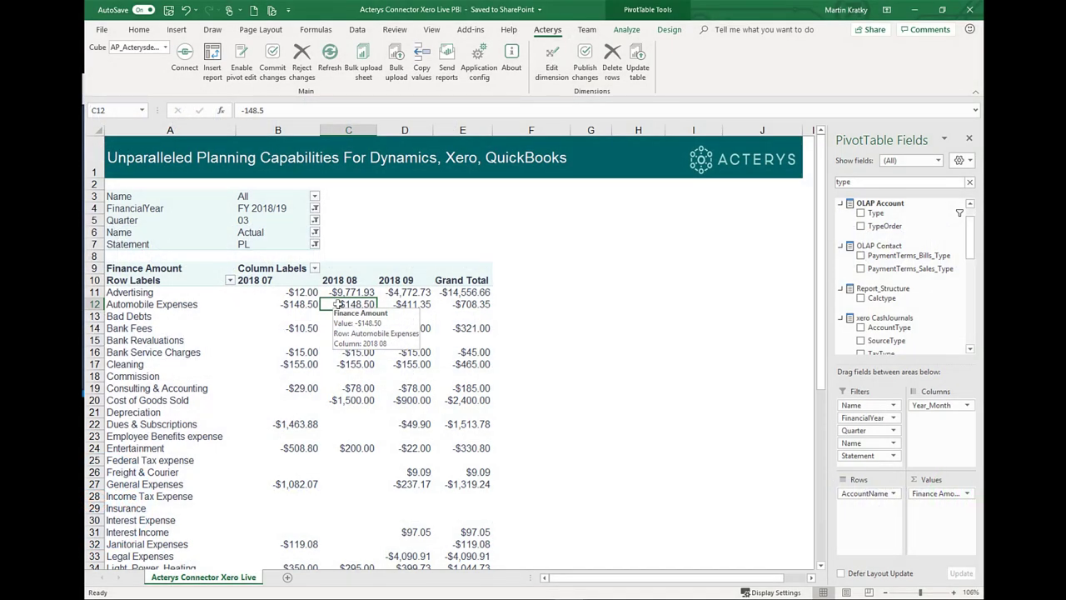
Leave the Excel P&L pivot and switch to the Acterys Modeller Downloads page in Chrome.
{"action": "left_click", "coordinate": [390, 244]}
{"action": "key", "text": "alt+Tab"}
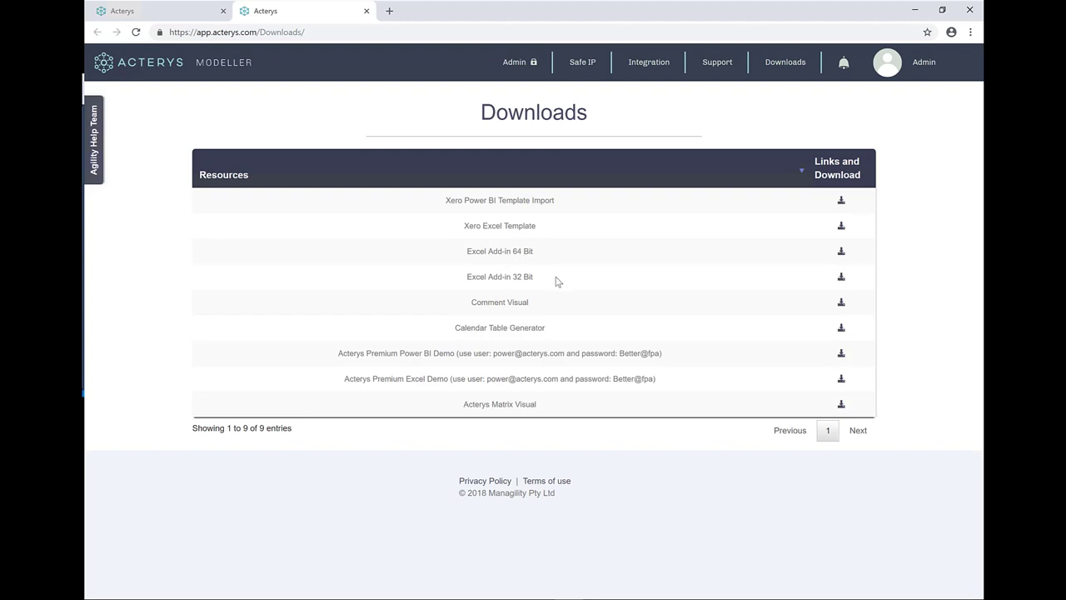
Switch from the Chrome downloads page back to the Excel P&L pivot workbook.
{"action": "key", "text": "alt+Tab"}
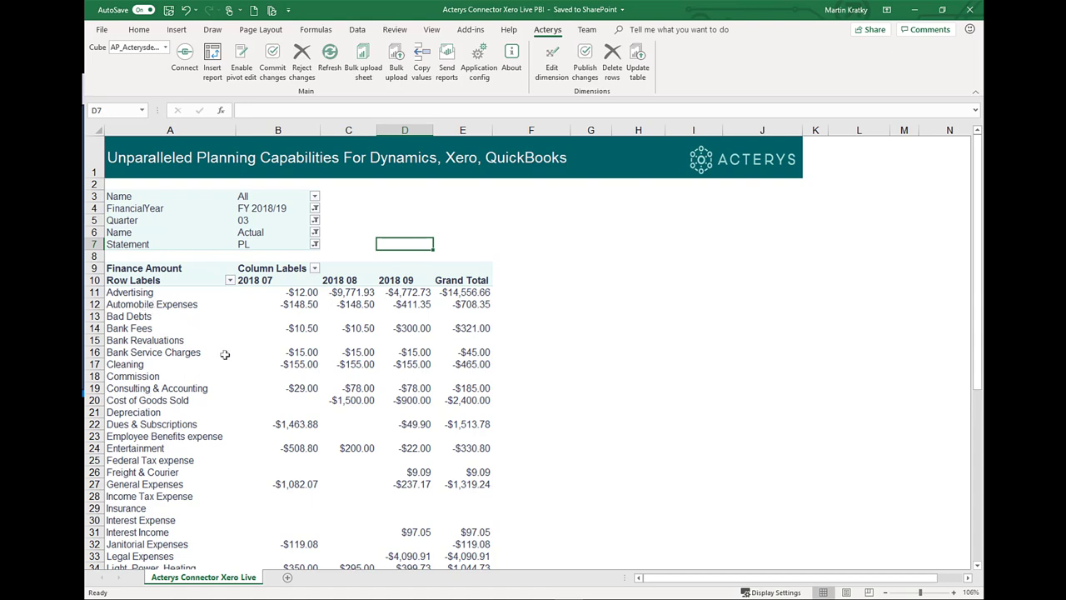
Set the pivot's Name page filter to Demo Company (AU) only.
{"action": "left_click", "coordinate": [315, 198]}
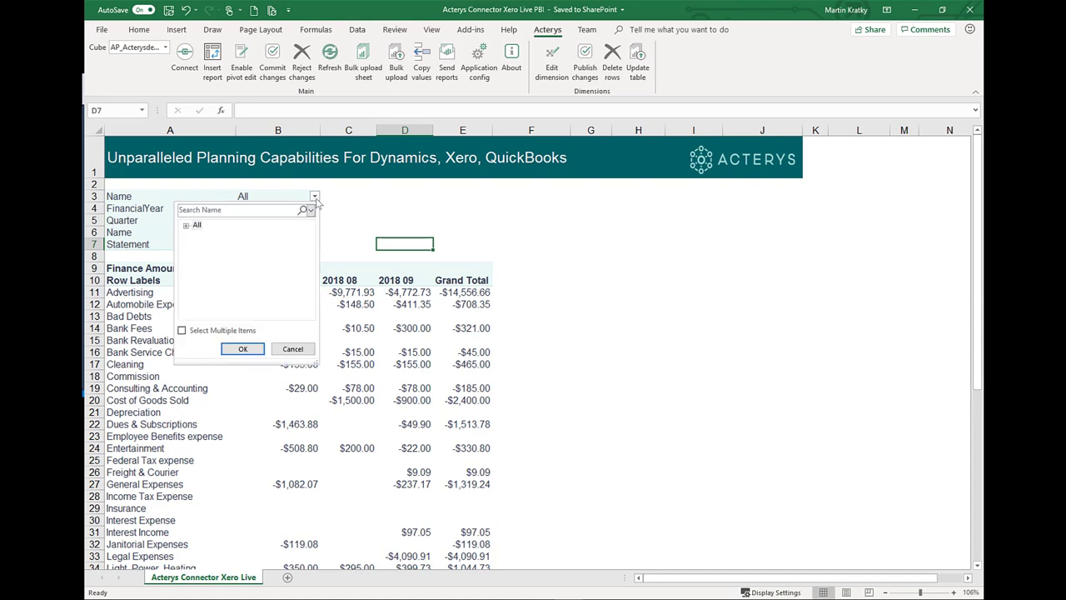
{"action": "left_click", "coordinate": [185, 225]}
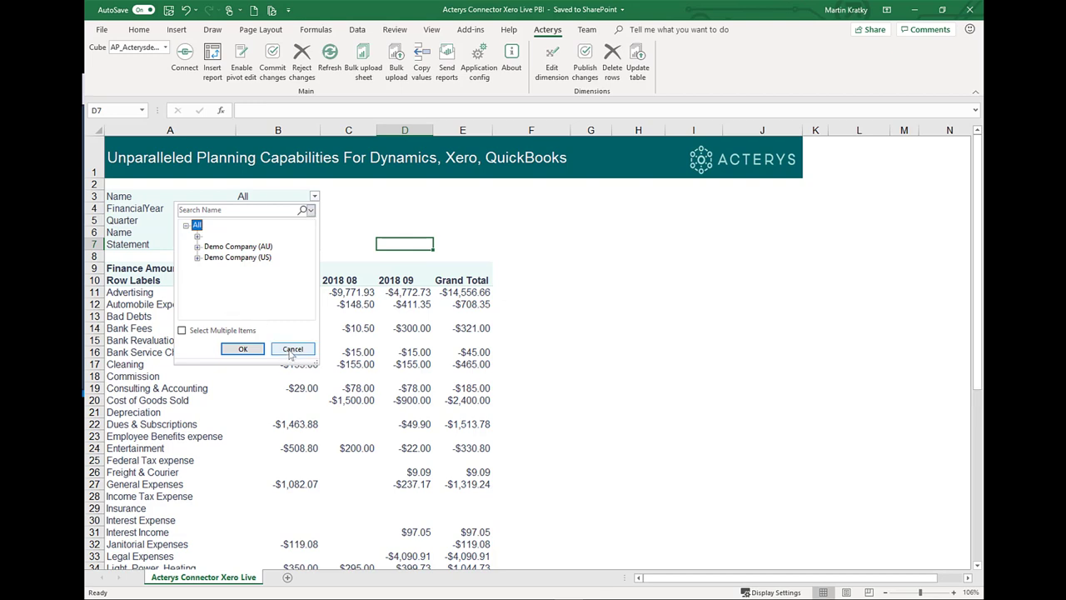
{"action": "left_click", "coordinate": [242, 247]}
{"action": "left_click", "coordinate": [246, 348]}
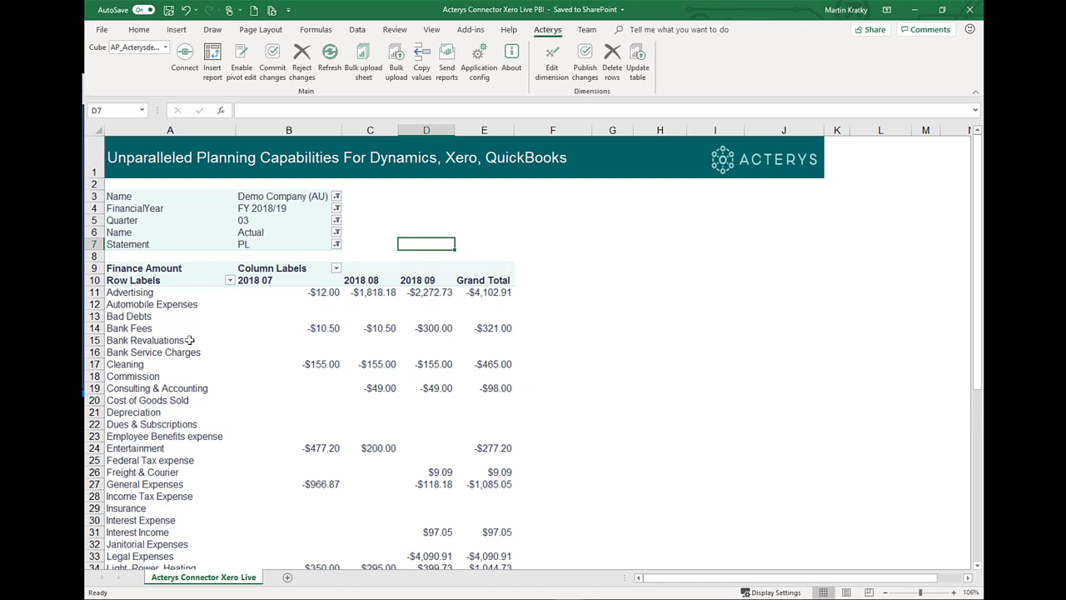
{"action": "left_click", "coordinate": [155, 299]}
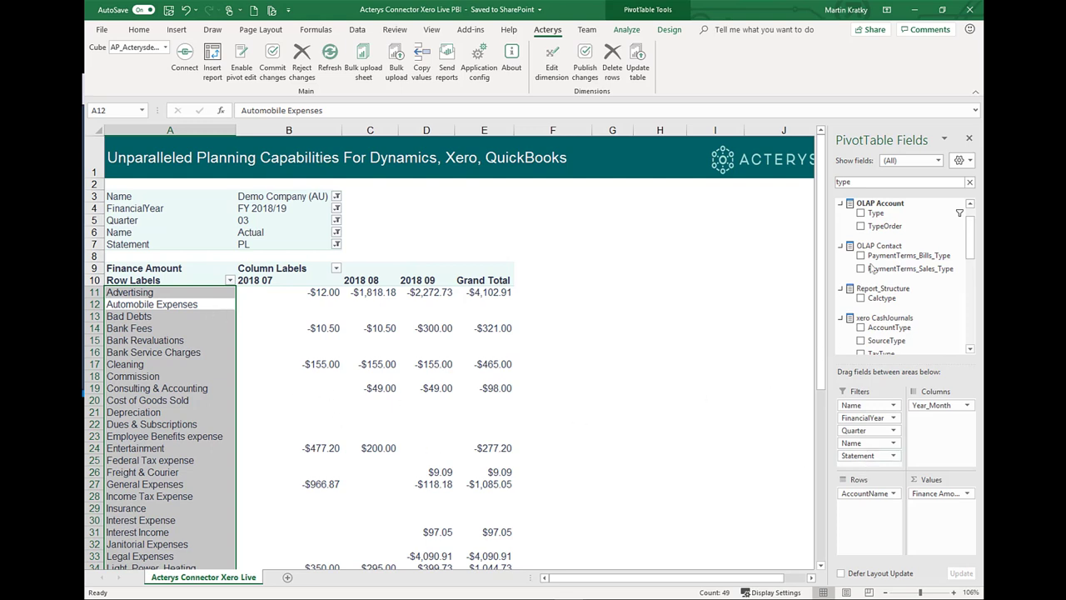
Add the Type field above AccountName in Rows, grouping accounts into Revenue, DirectCosts and Expense.
{"action": "left_click_drag", "start_coordinate": [866, 502], "coordinate": [868, 493]}
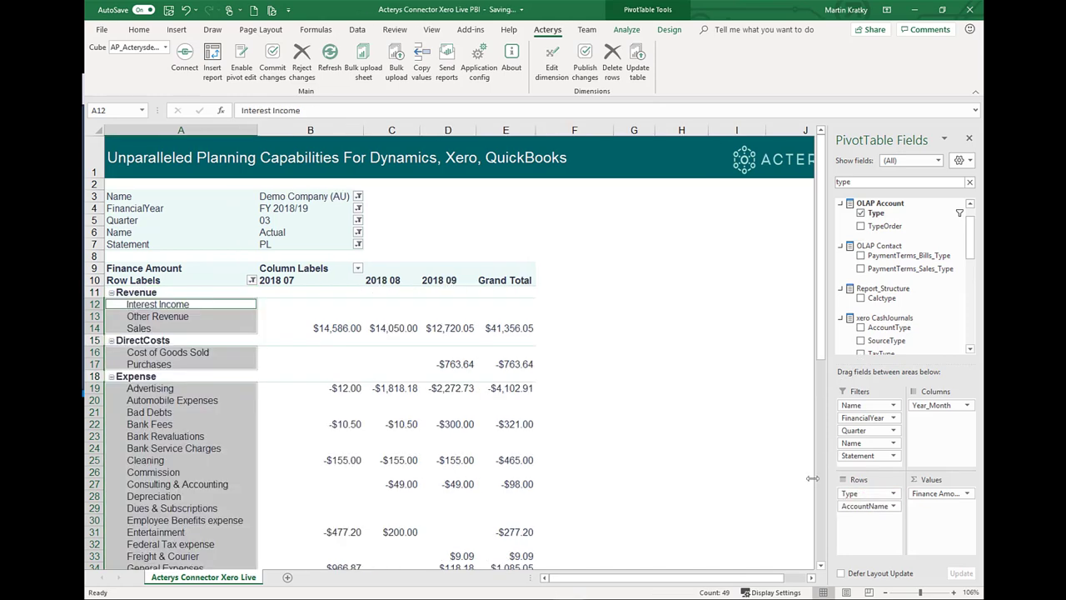
{"action": "left_click", "coordinate": [208, 448]}
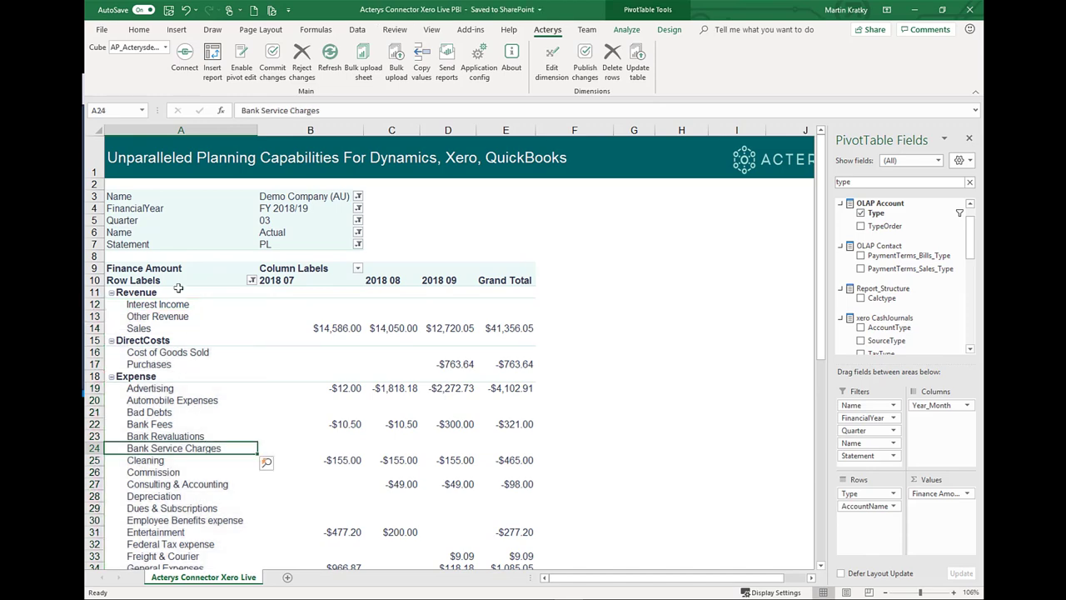
{"action": "scroll", "coordinate": [206, 393], "scroll_direction": "down", "scroll_amount": 2}
{"action": "scroll", "coordinate": [206, 393], "scroll_direction": "down", "scroll_amount": 4}
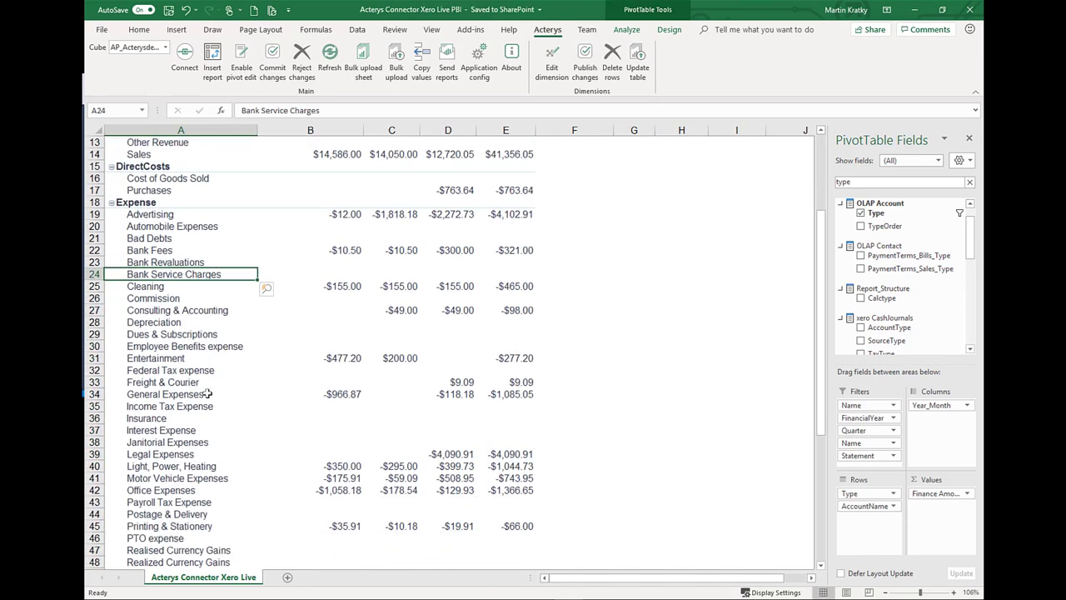
{"action": "scroll", "coordinate": [208, 394], "scroll_direction": "up", "scroll_amount": 5}
{"action": "scroll", "coordinate": [208, 392], "scroll_direction": "up", "scroll_amount": 1}
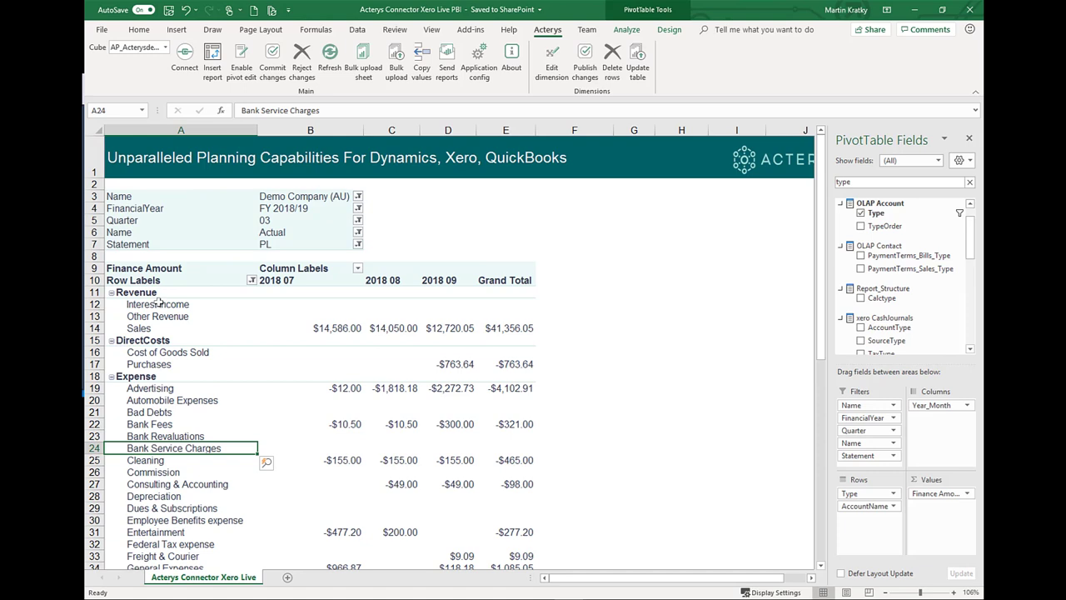
{"action": "left_click", "coordinate": [165, 293]}
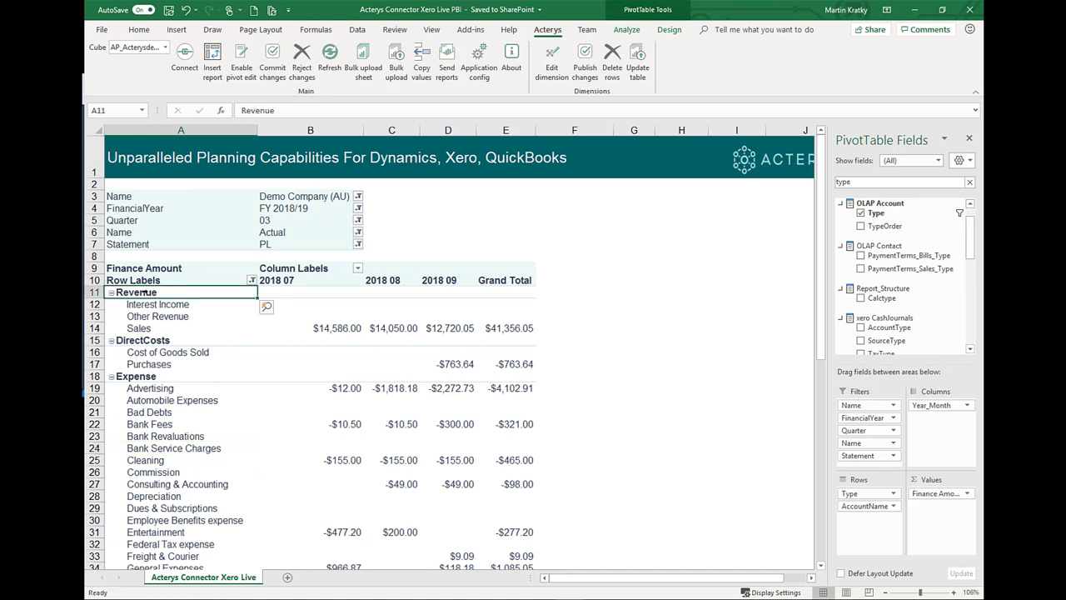
Collapse the entire Type field to summary rows, then expand only Revenue into its accounts.
{"action": "right_click", "coordinate": [144, 293]}
{"action": "mouse_move", "coordinate": [233, 392]}
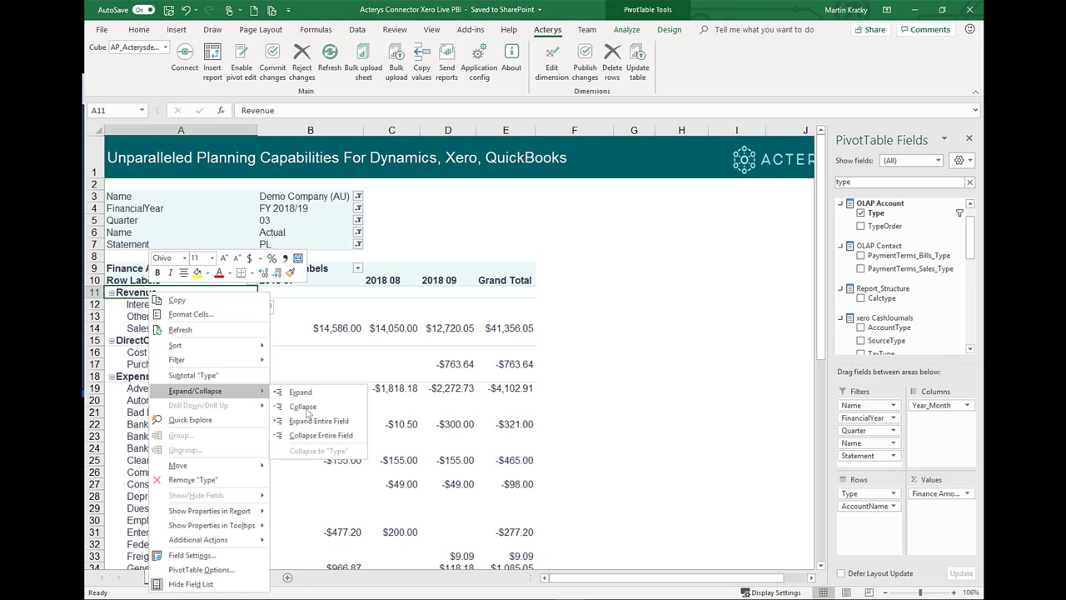
{"action": "left_click", "coordinate": [315, 435]}
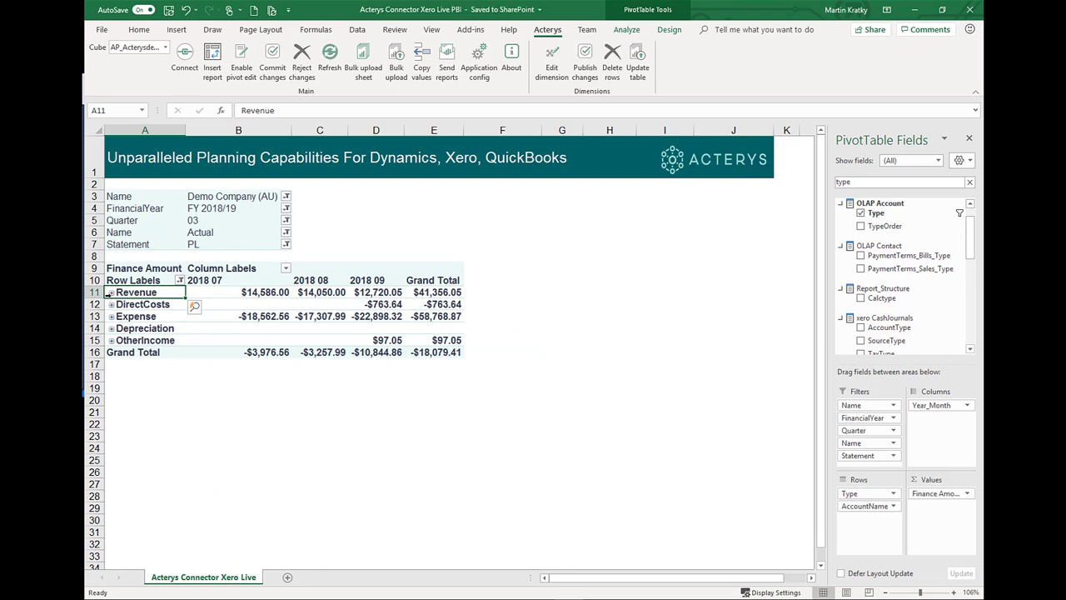
{"action": "left_click", "coordinate": [109, 292]}
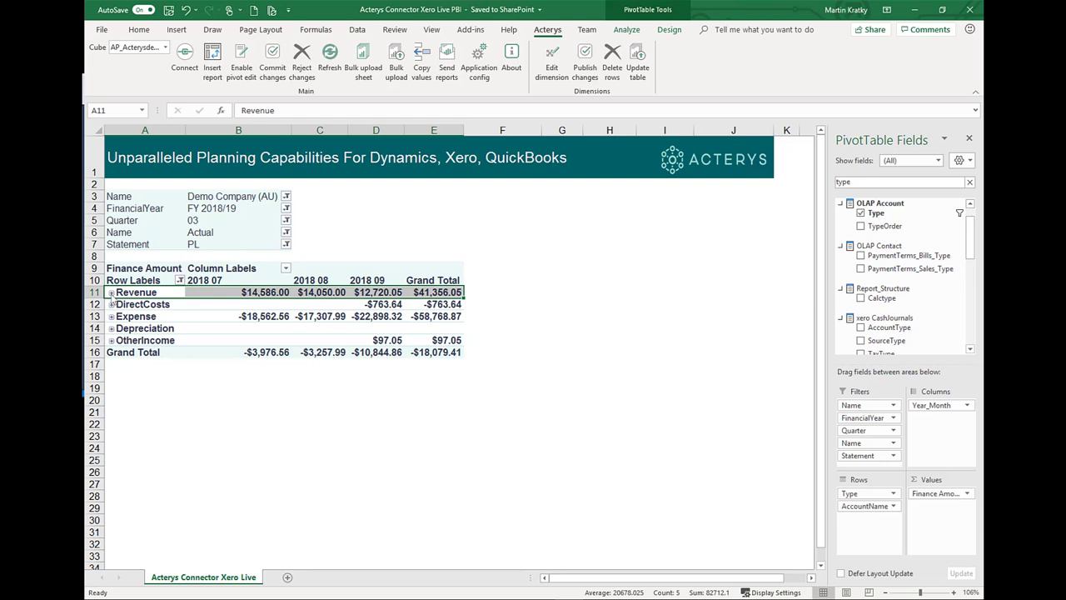
{"action": "left_click", "coordinate": [111, 293]}
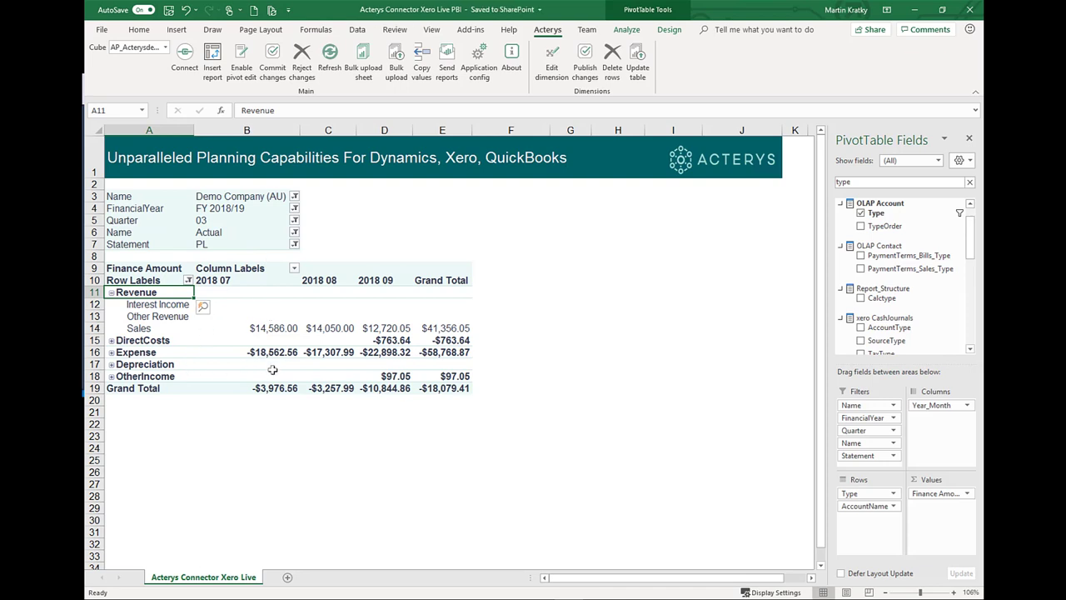
Set the FinancialYear filter to FY 2019/20 and the scenario filter to Budget.
{"action": "left_click", "coordinate": [294, 208]}
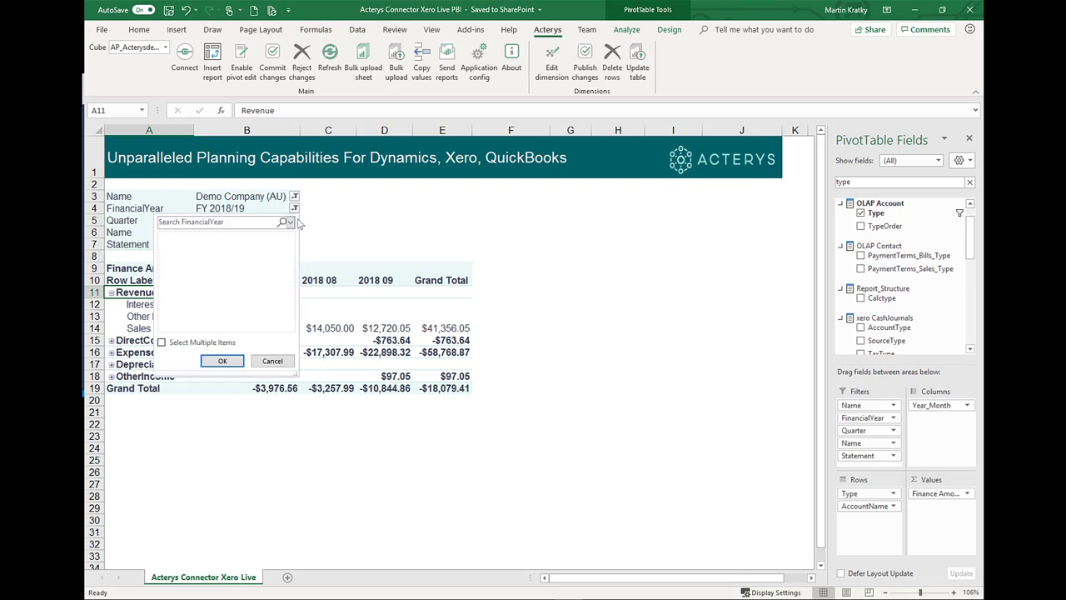
{"action": "left_click", "coordinate": [201, 280]}
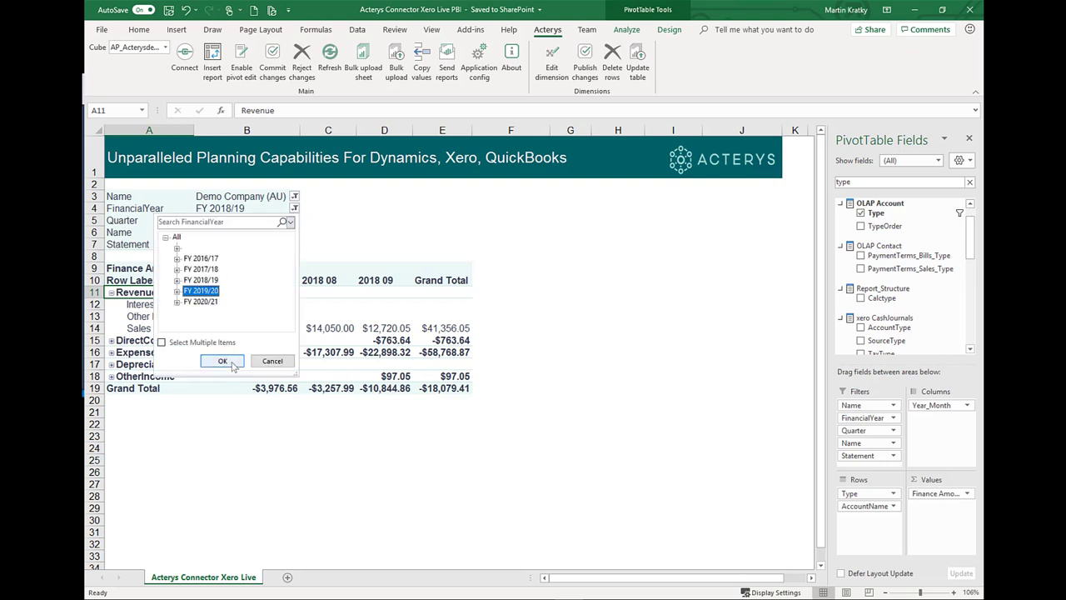
{"action": "left_click", "coordinate": [222, 361]}
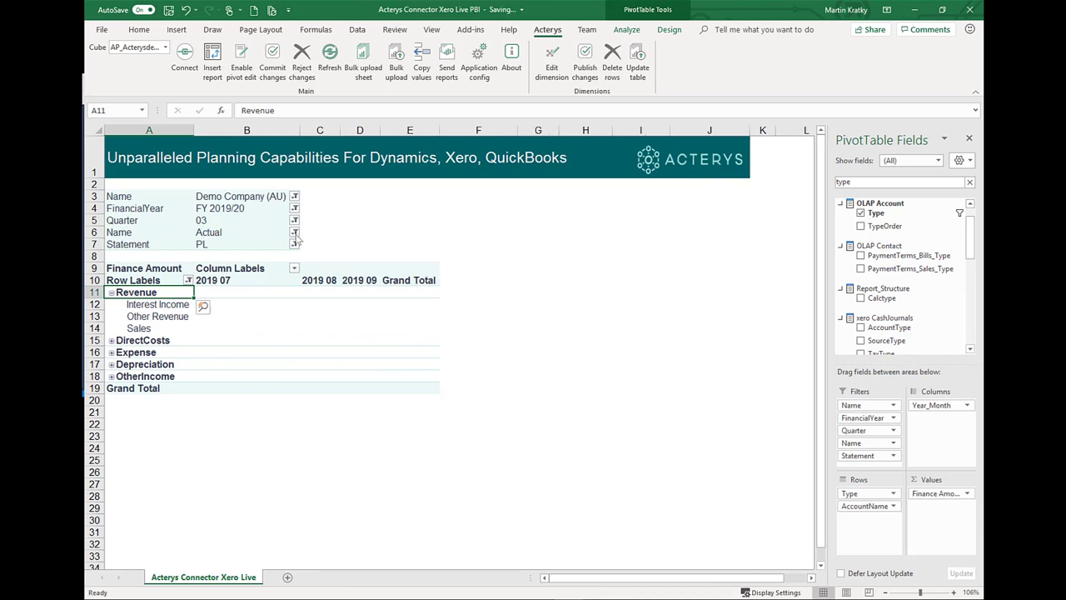
{"action": "left_click", "coordinate": [295, 234]}
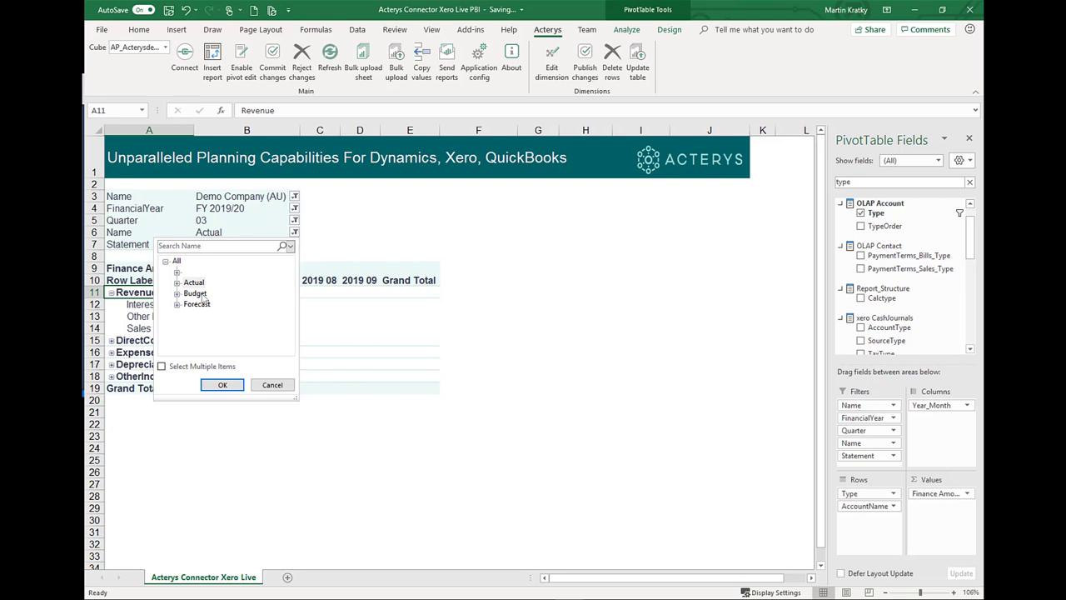
{"action": "left_click", "coordinate": [225, 385]}
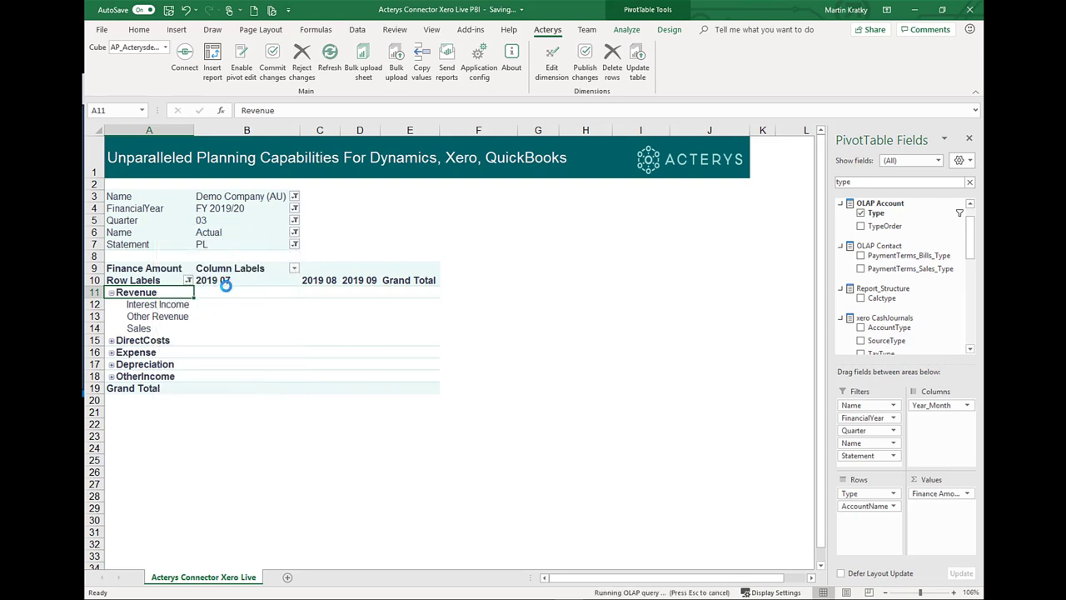
{"action": "left_click", "coordinate": [222, 342]}
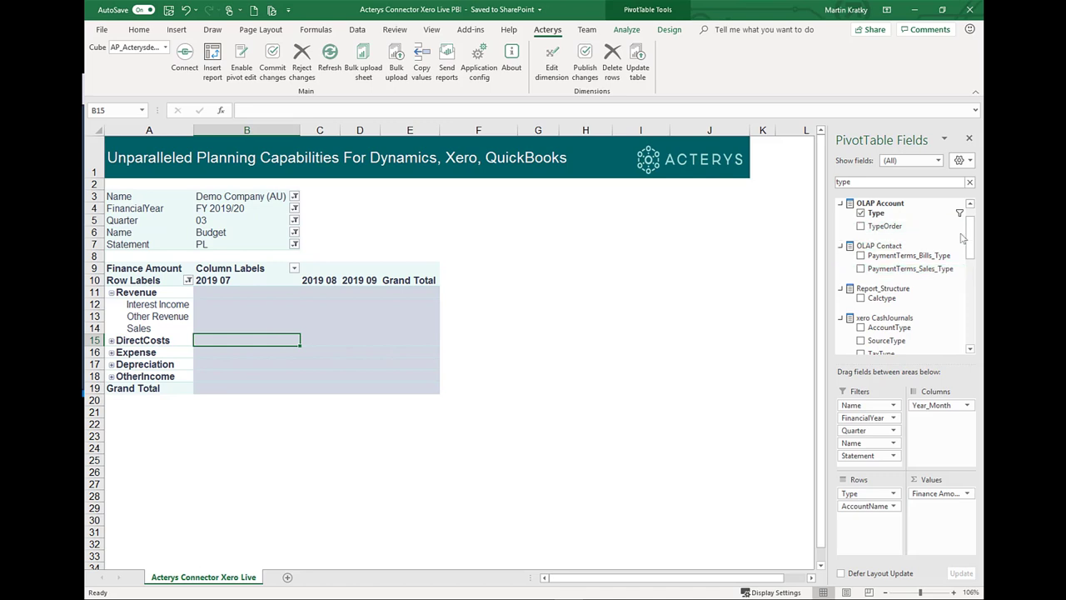
Clear the field search and add PY AC prior-year actuals to the pivot Values.
{"action": "left_click", "coordinate": [970, 182]}
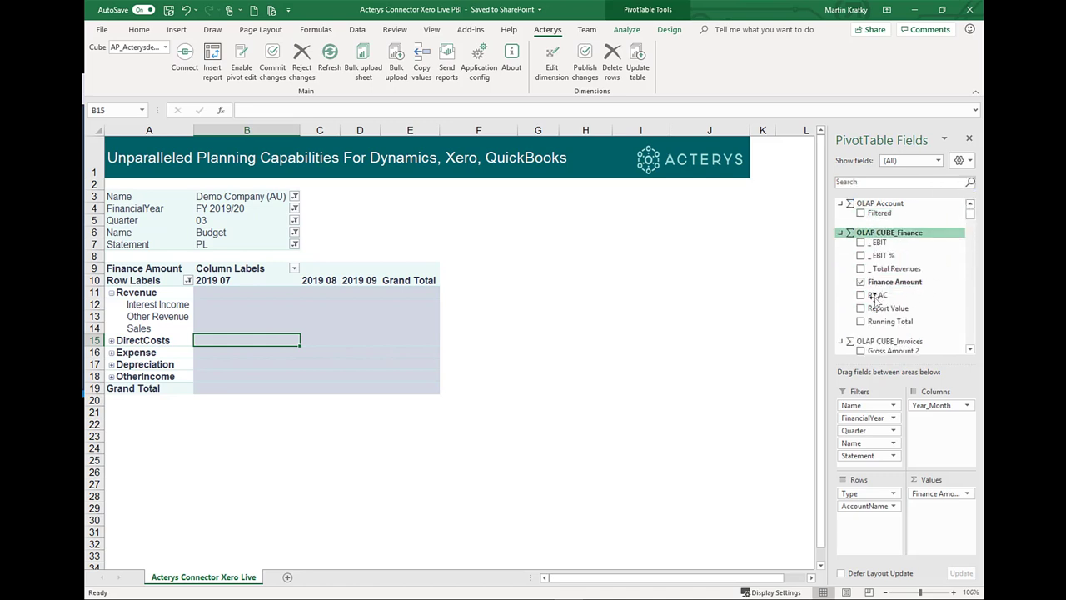
{"action": "left_click_drag", "start_coordinate": [895, 294], "coordinate": [925, 508]}
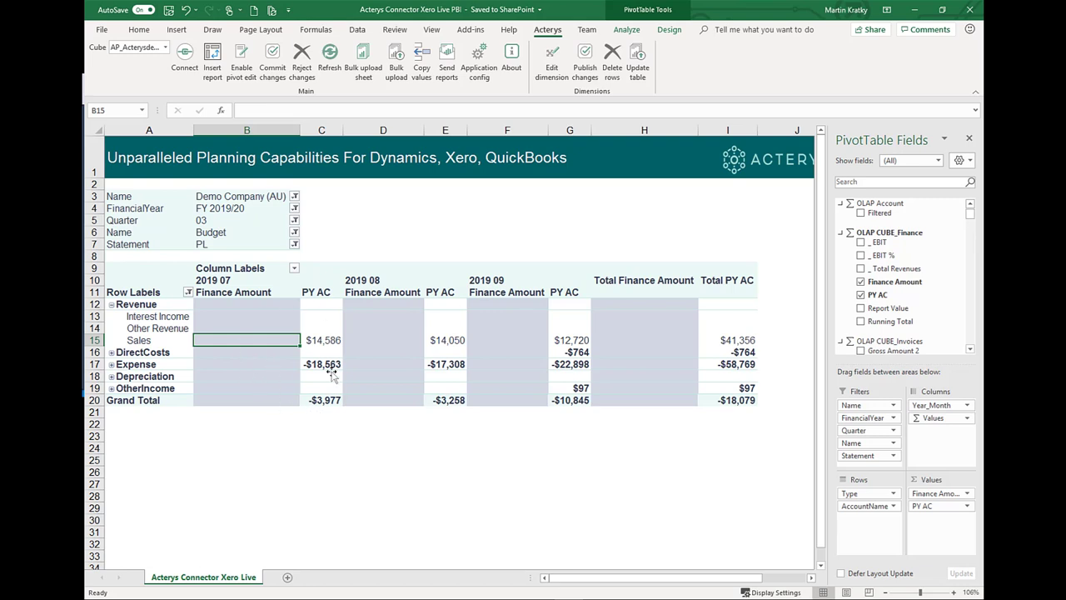
{"action": "mouse_move", "coordinate": [321, 376]}
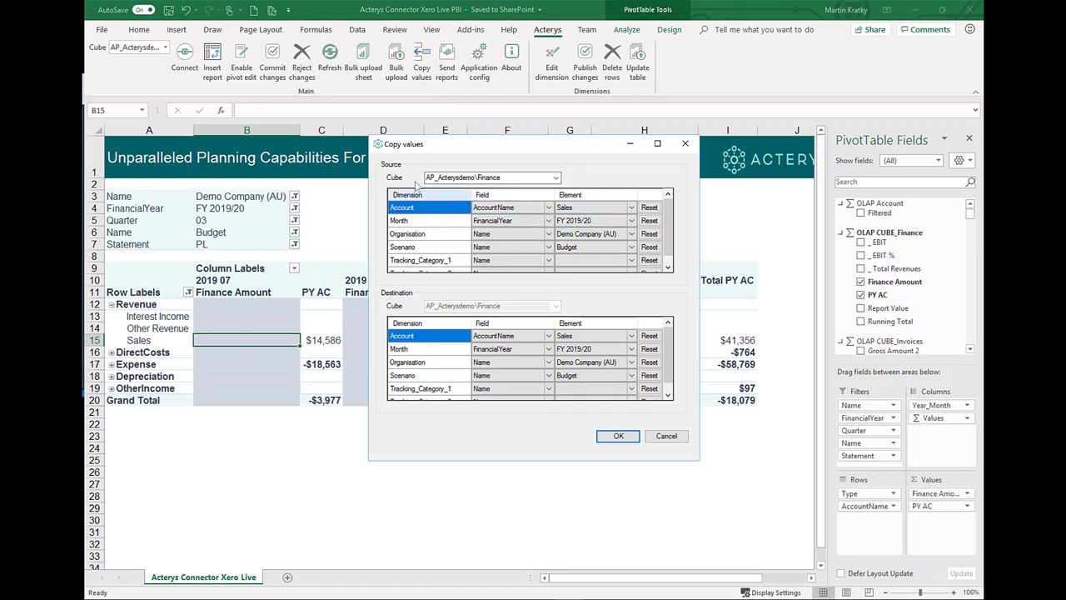
Set the Copy values source to all organisations, FY 2018/19 and the Actual scenario.
{"action": "left_click", "coordinate": [626, 220]}
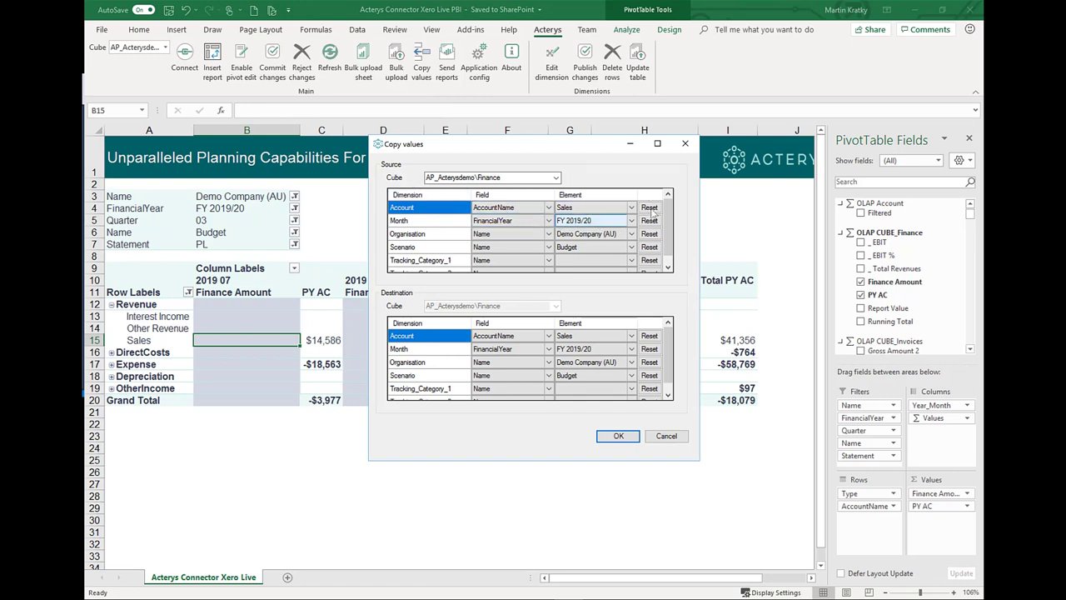
{"action": "left_click", "coordinate": [650, 208]}
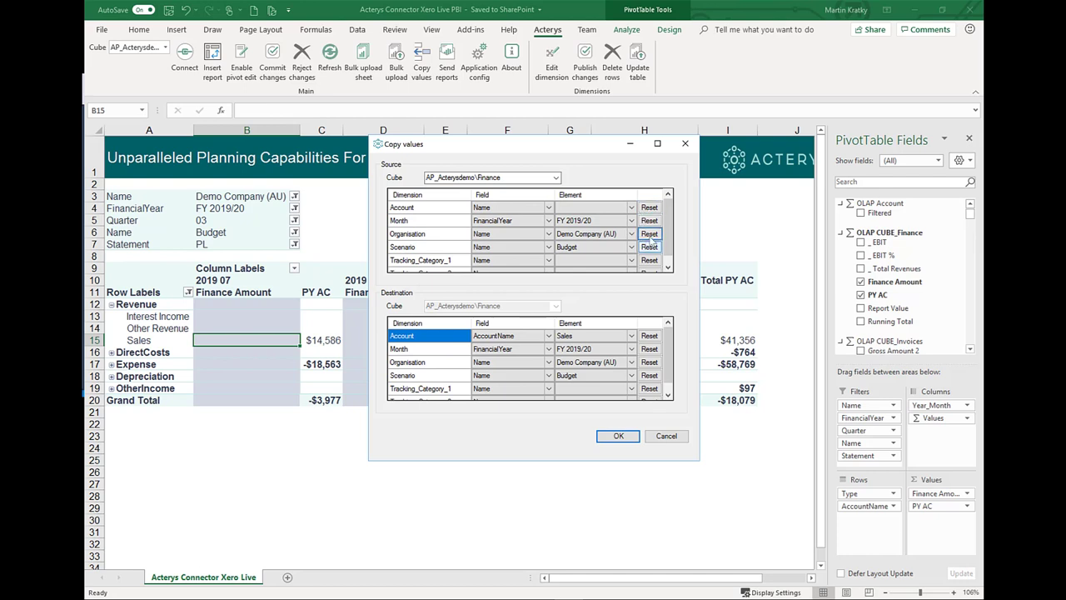
{"action": "left_click", "coordinate": [650, 234]}
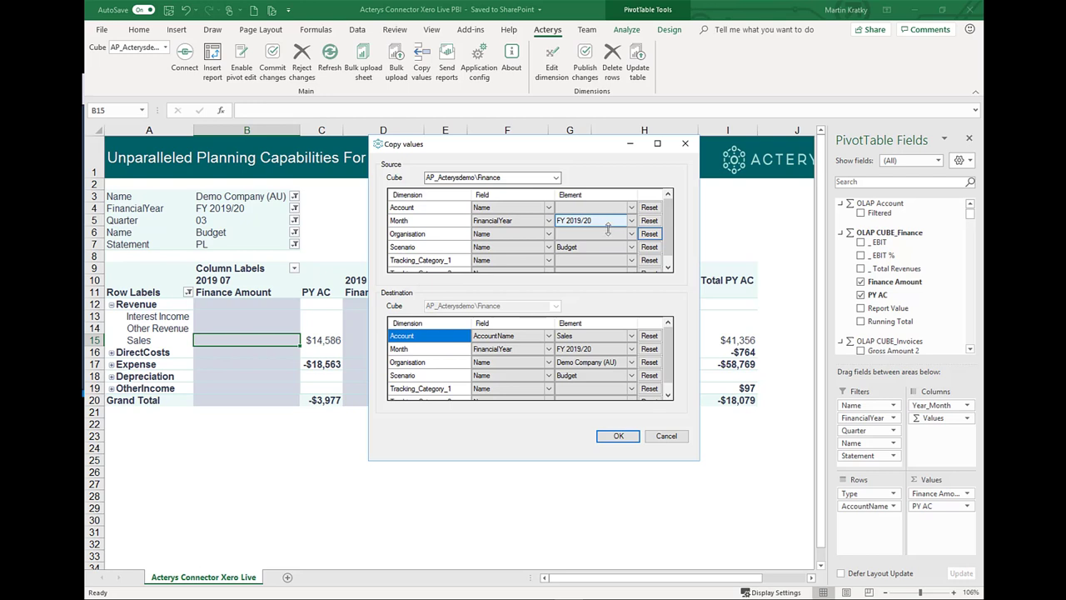
{"action": "left_click", "coordinate": [650, 234]}
{"action": "left_click", "coordinate": [632, 220]}
{"action": "left_click", "coordinate": [587, 240]}
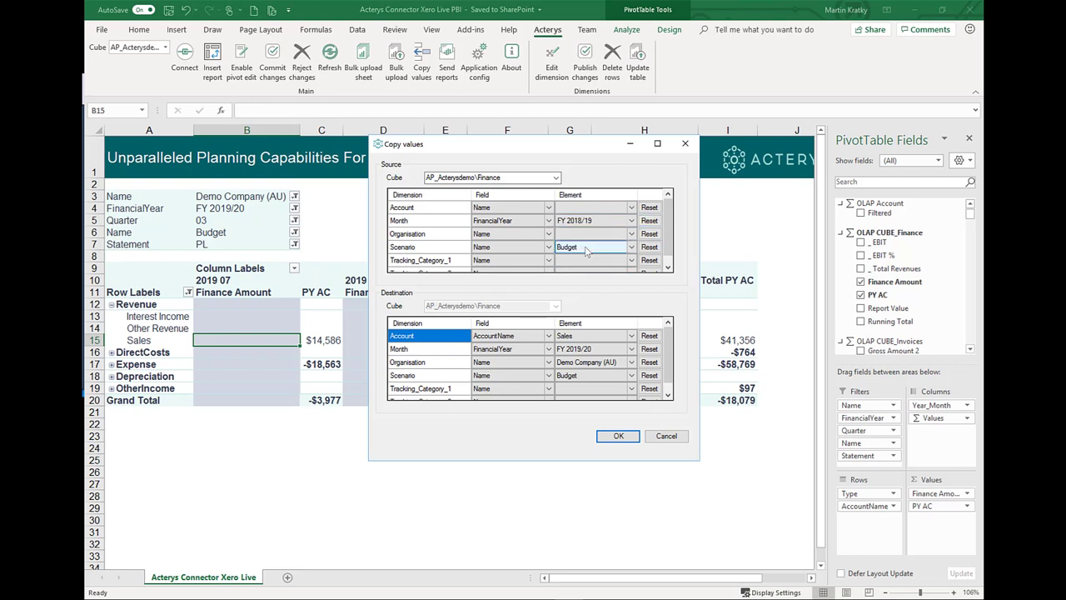
{"action": "left_click", "coordinate": [631, 248]}
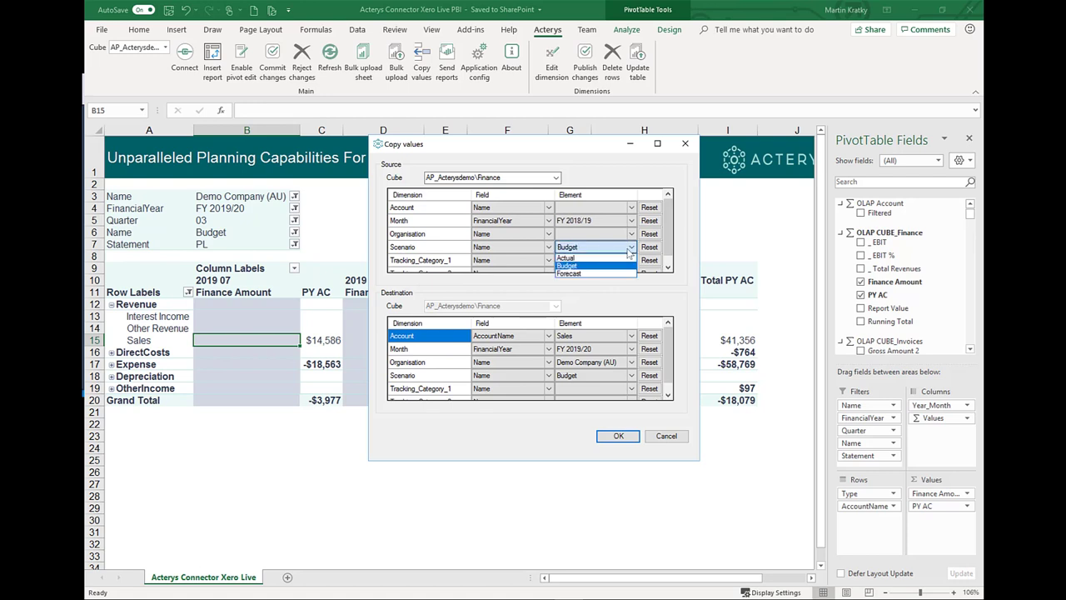
{"action": "left_click", "coordinate": [575, 260]}
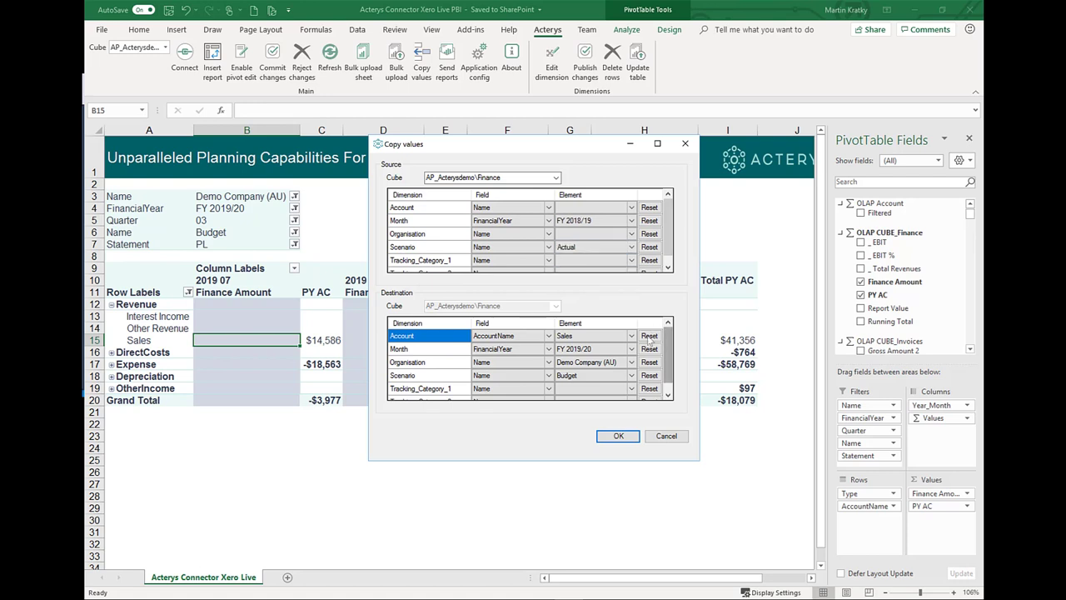
Clear the destination Account and Organisation, then run the copy into the Budget.
{"action": "left_click", "coordinate": [650, 335]}
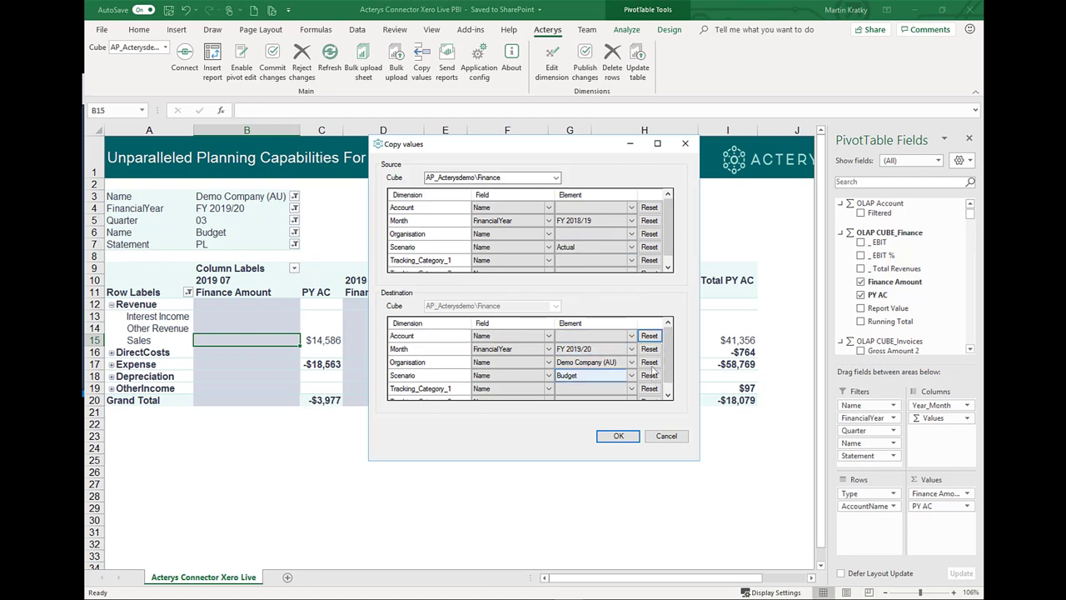
{"action": "left_click", "coordinate": [650, 362]}
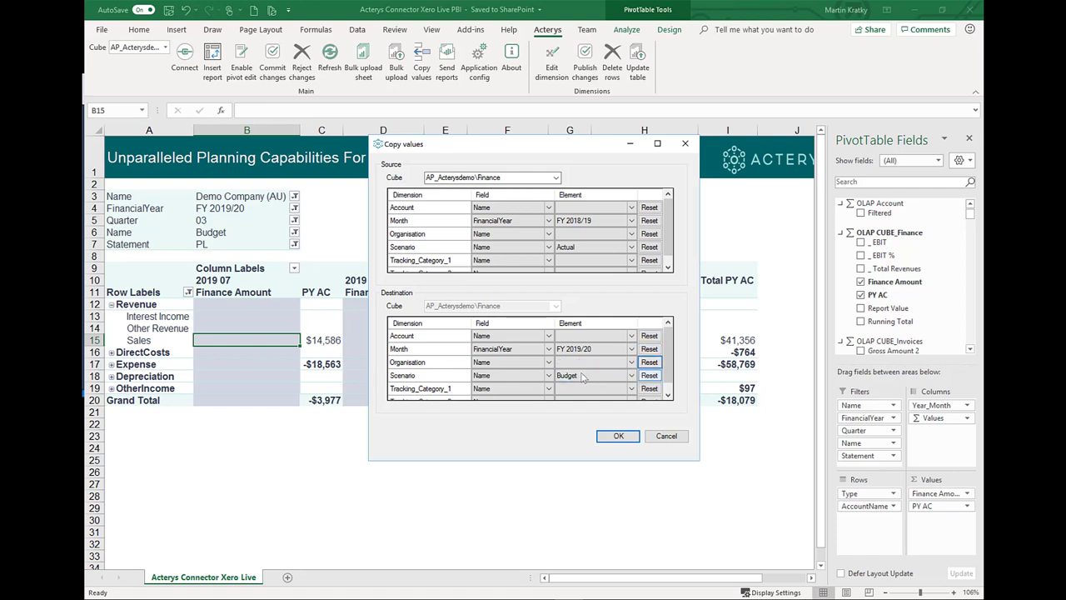
{"action": "left_click", "coordinate": [609, 437]}
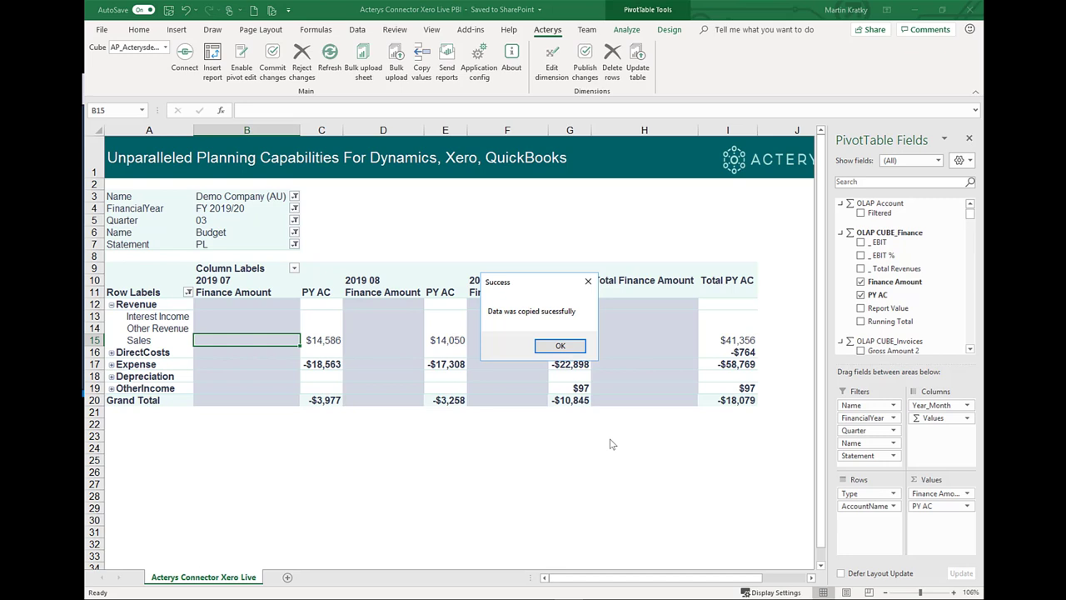
{"action": "left_click", "coordinate": [560, 350]}
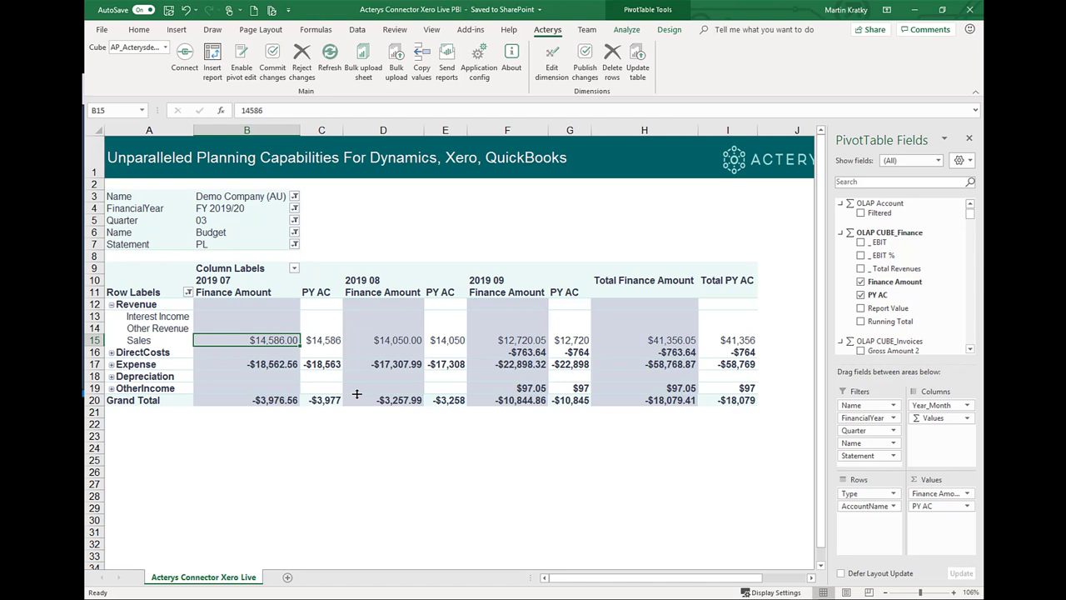
Enter 12,000 for July 2019 Other Revenue and raise July Sales by 10%.
{"action": "left_click", "coordinate": [274, 328]}
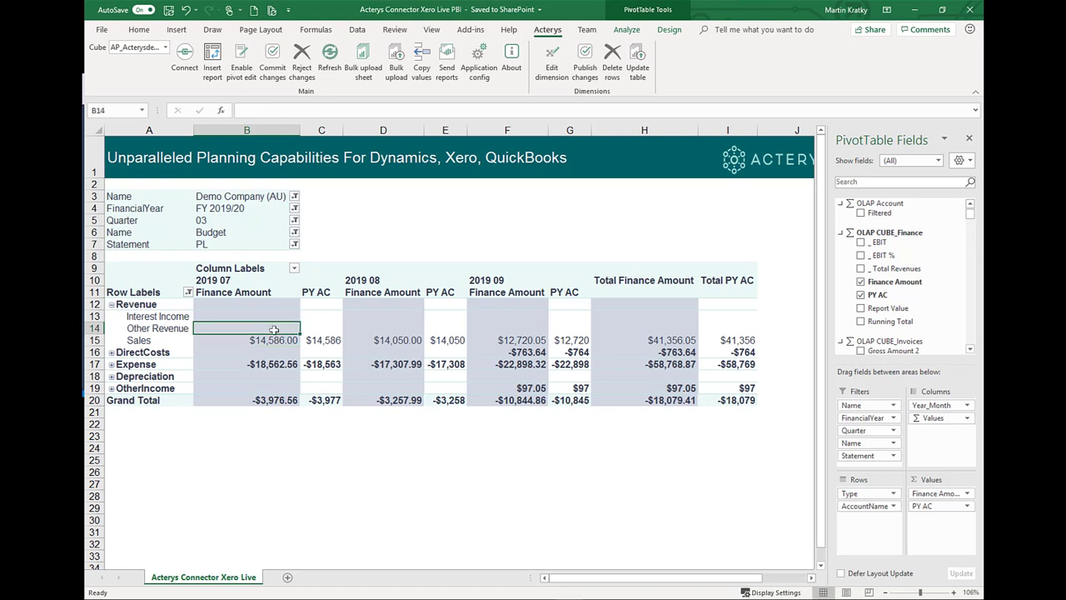
{"action": "type", "text": "12,000"}
{"action": "key", "text": "Return"}
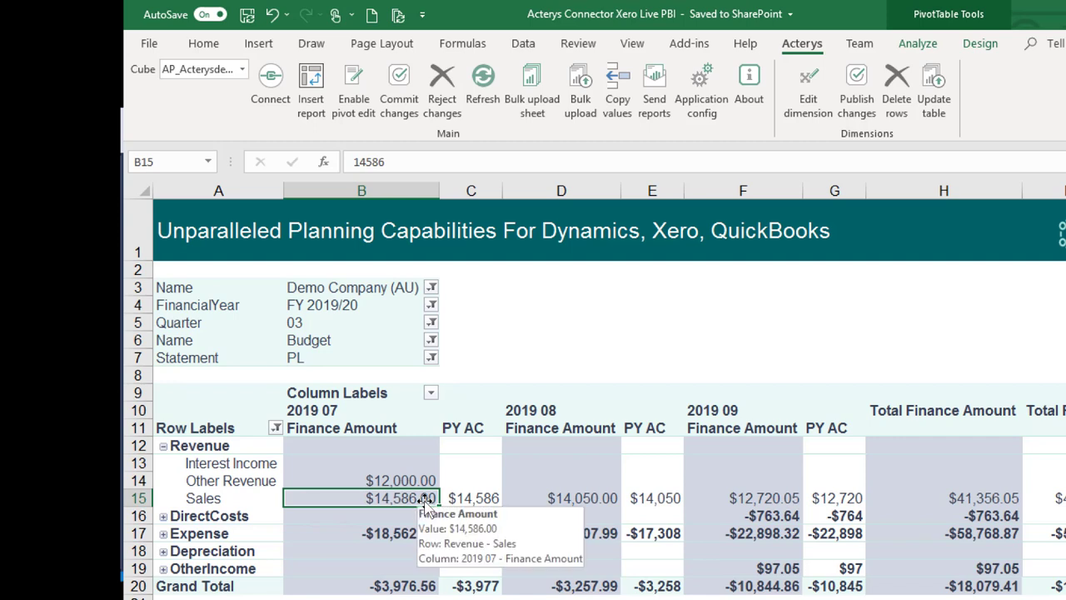
{"action": "type", "text": "10%"}
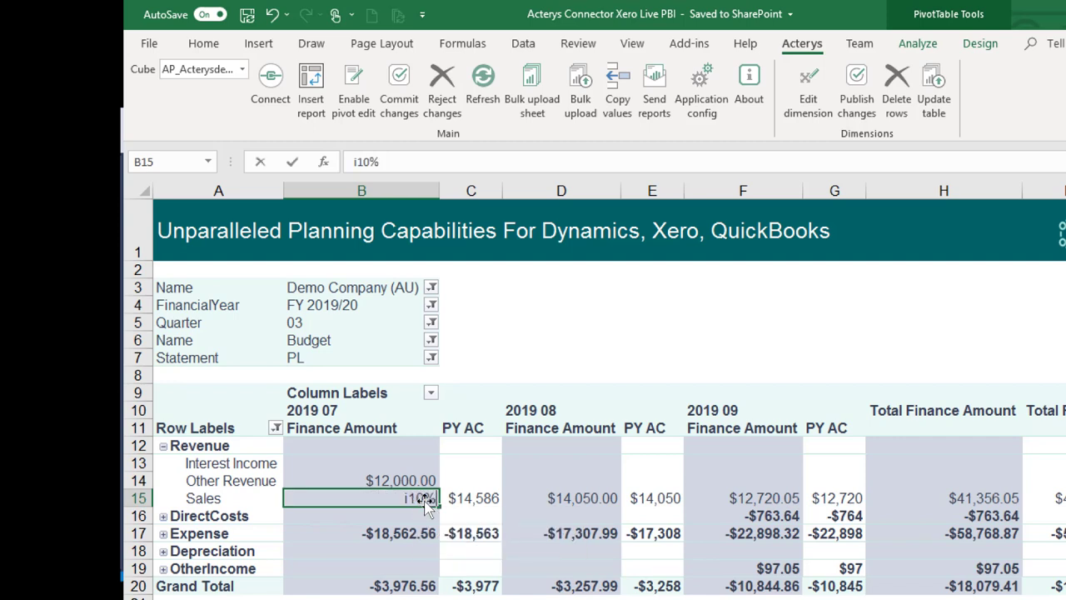
{"action": "key", "text": "Return"}
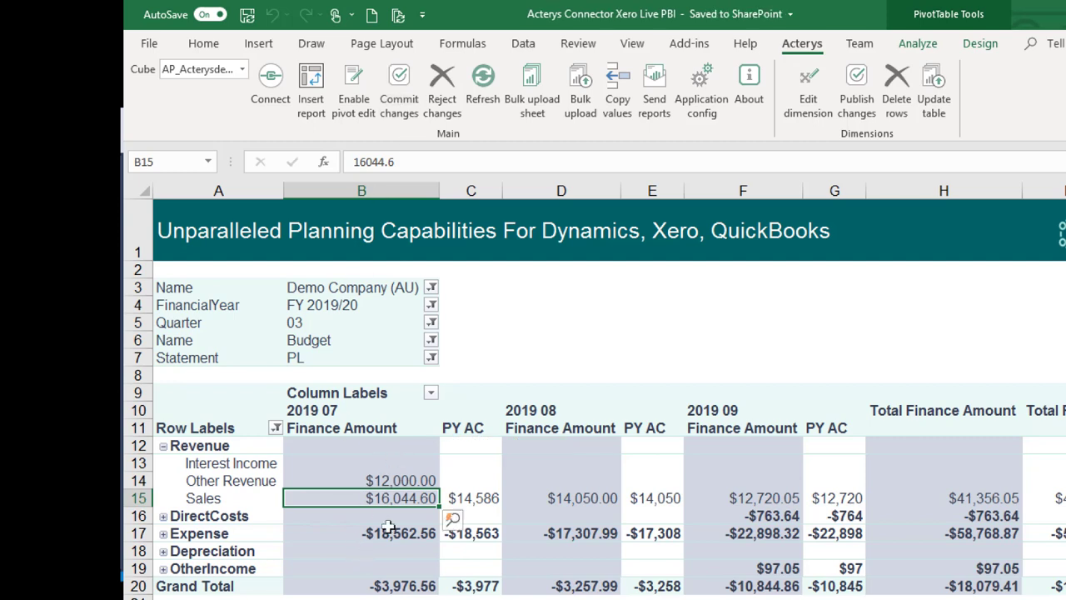
Commit the budget edits through Acterys and verify the July 2019 Grand Total of $9,482.04.
{"action": "left_click", "coordinate": [399, 84]}
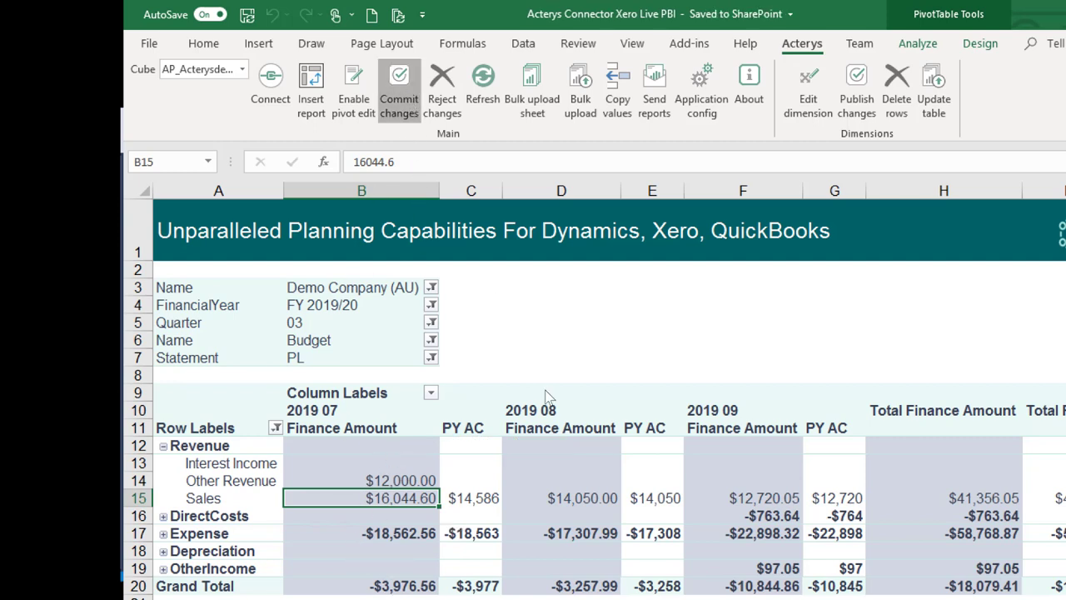
{"action": "left_click", "coordinate": [828, 508]}
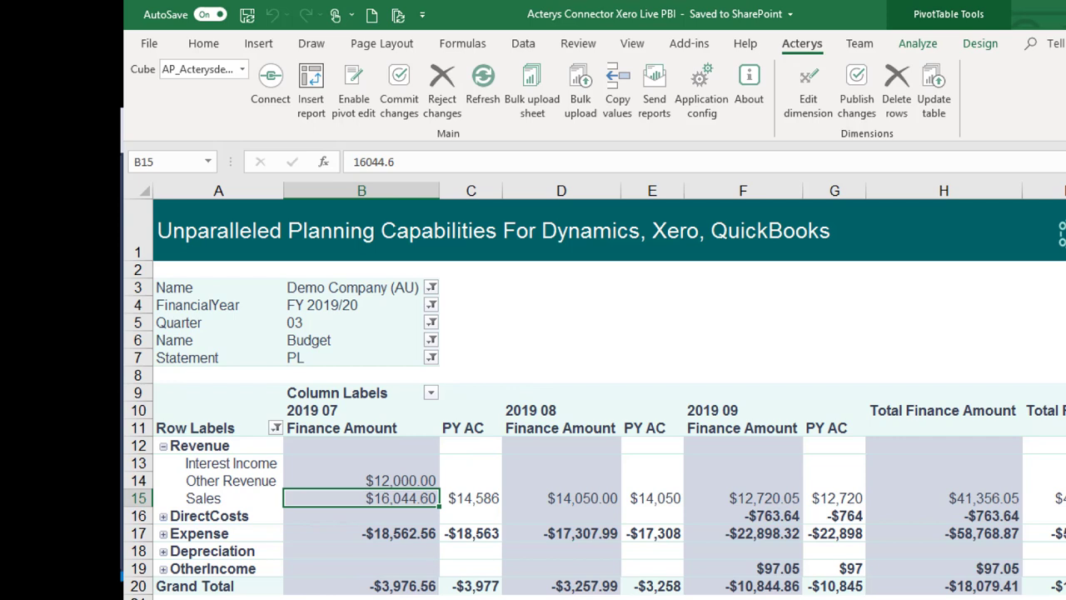
{"action": "left_click", "coordinate": [410, 589]}
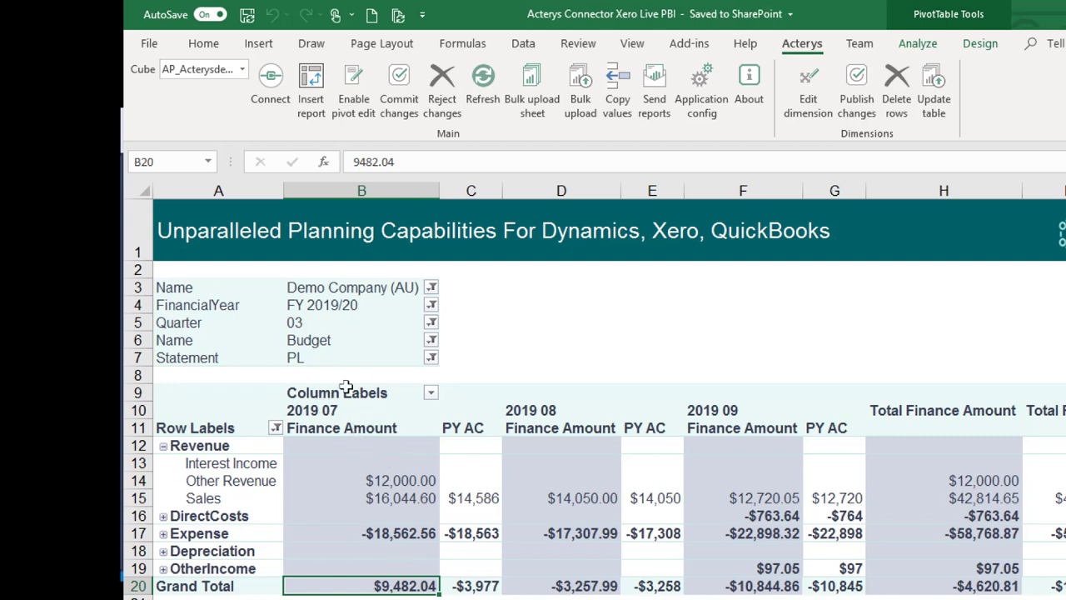
{"action": "mouse_move", "coordinate": [403, 463]}
Show all pivot subtotals at the top of each group, so July 2019 Revenue reads $28,044.60.
{"action": "left_click", "coordinate": [363, 443]}
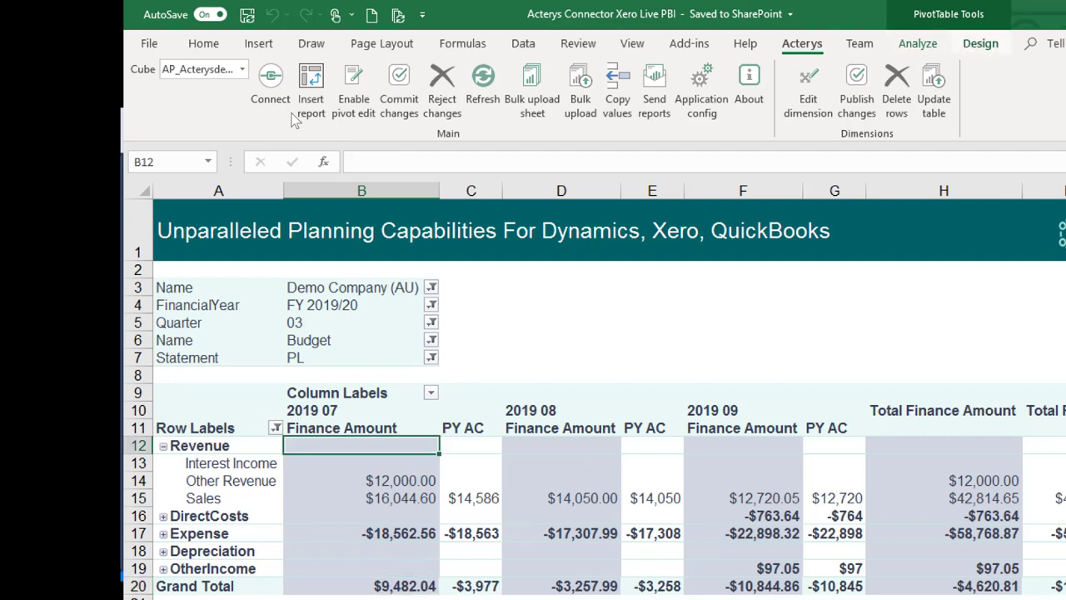
{"action": "left_click", "coordinate": [153, 91]}
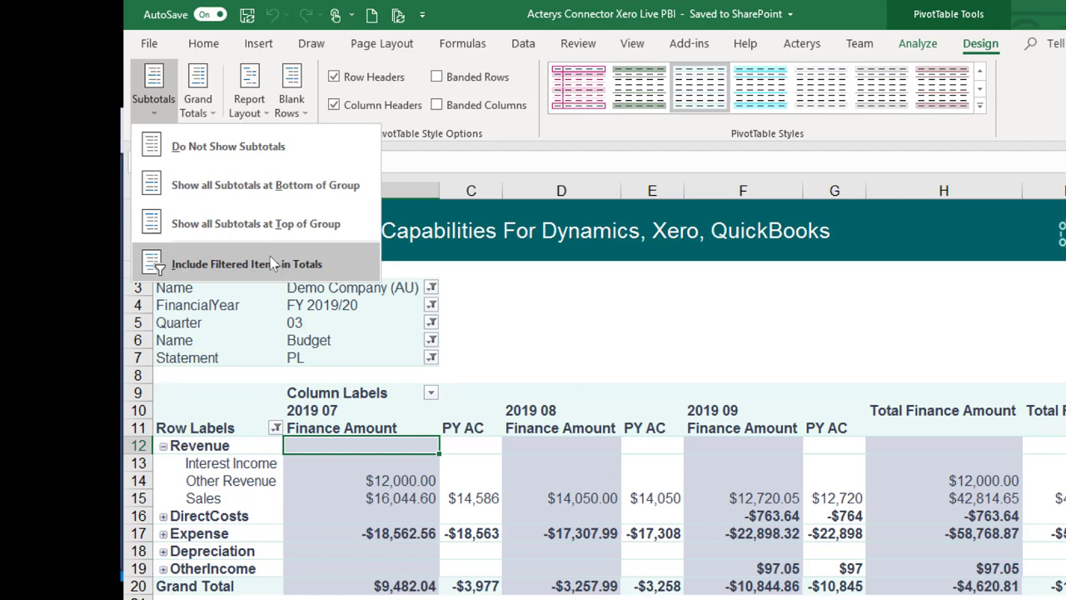
{"action": "left_click", "coordinate": [279, 224]}
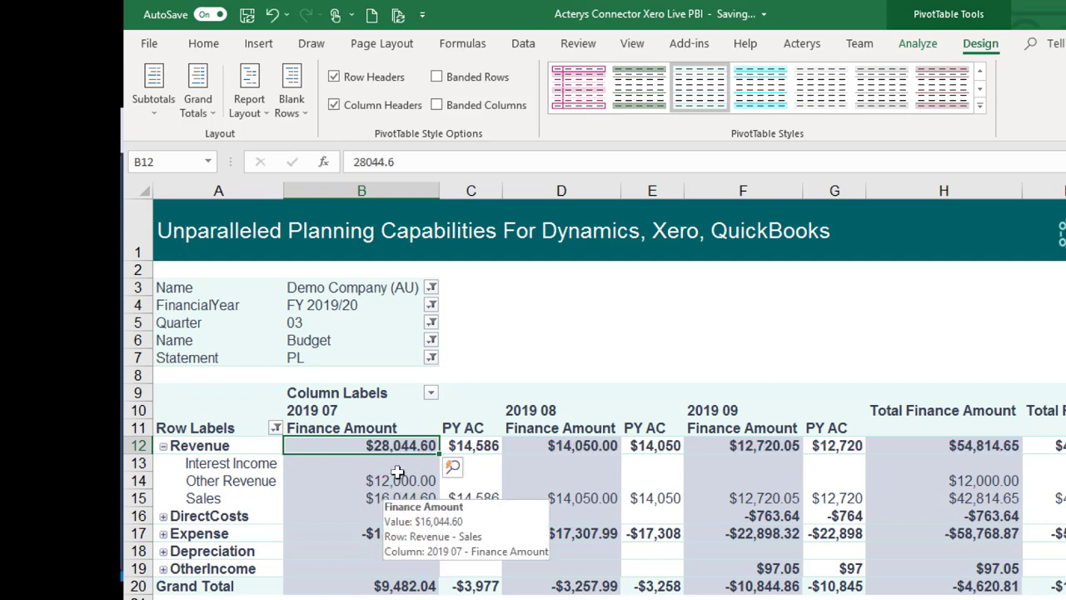
{"action": "left_click", "coordinate": [471, 597]}
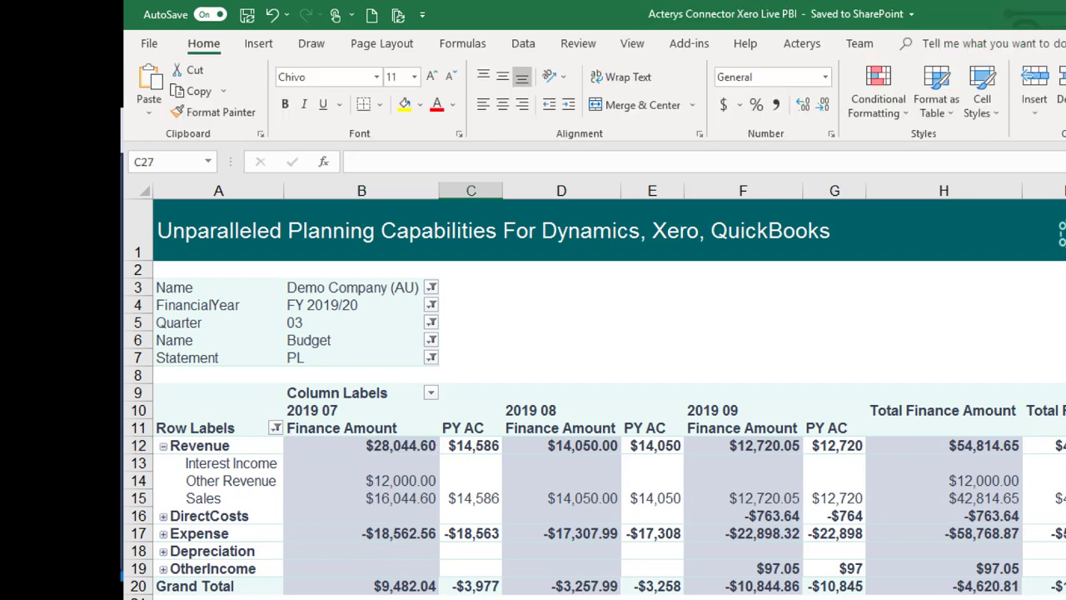
{"action": "left_click", "coordinate": [421, 445]}
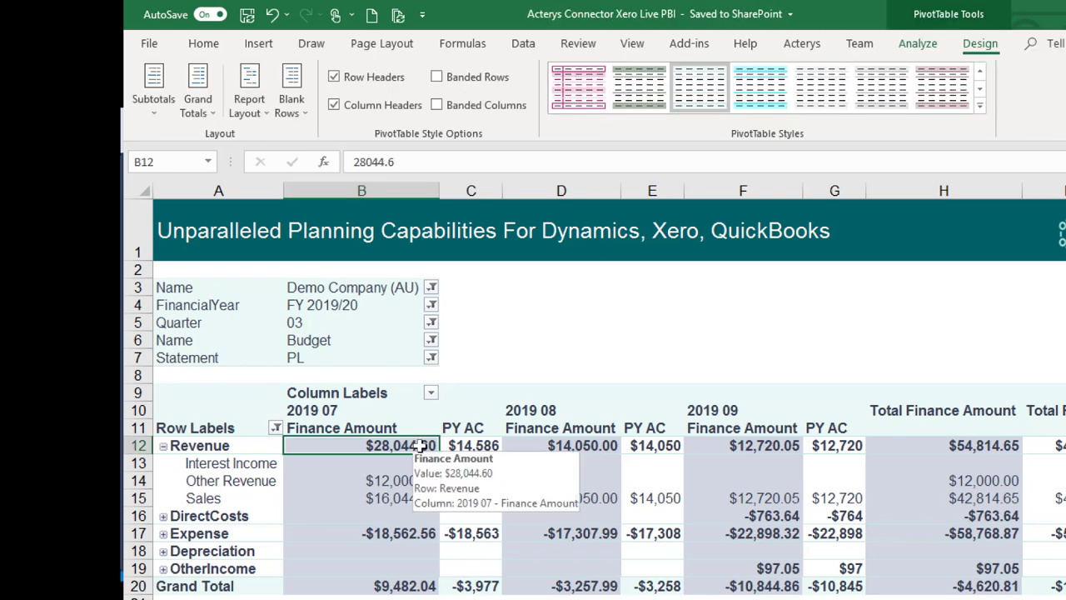
Enter 30,000 as the July 2019 Revenue total and commit it to the database via Acterys.
{"action": "type", "text": "30,"}
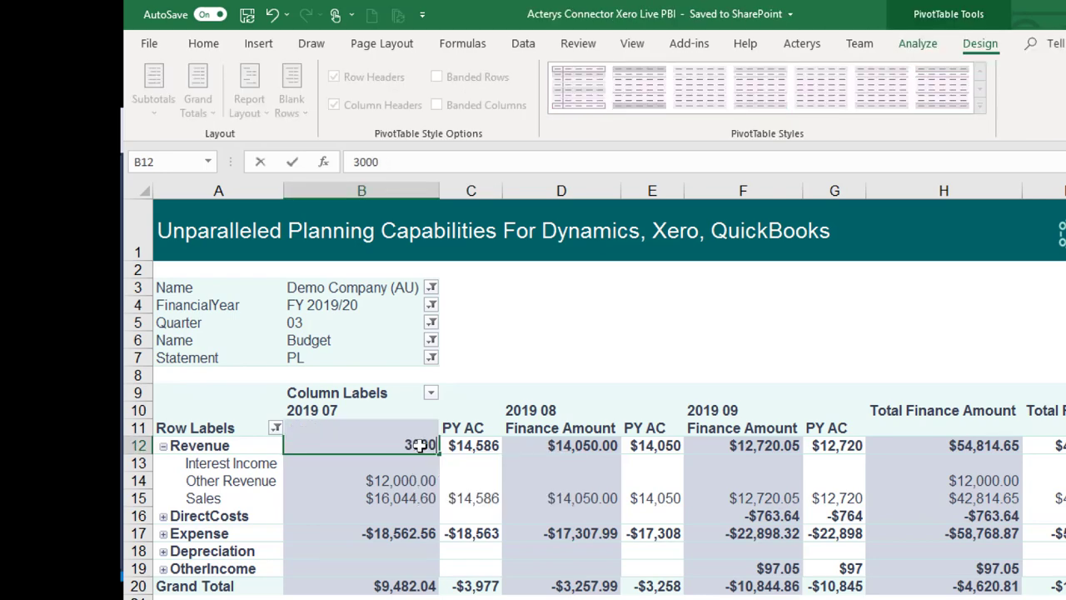
{"action": "type", "text": "000"}
{"action": "key", "text": "Return"}
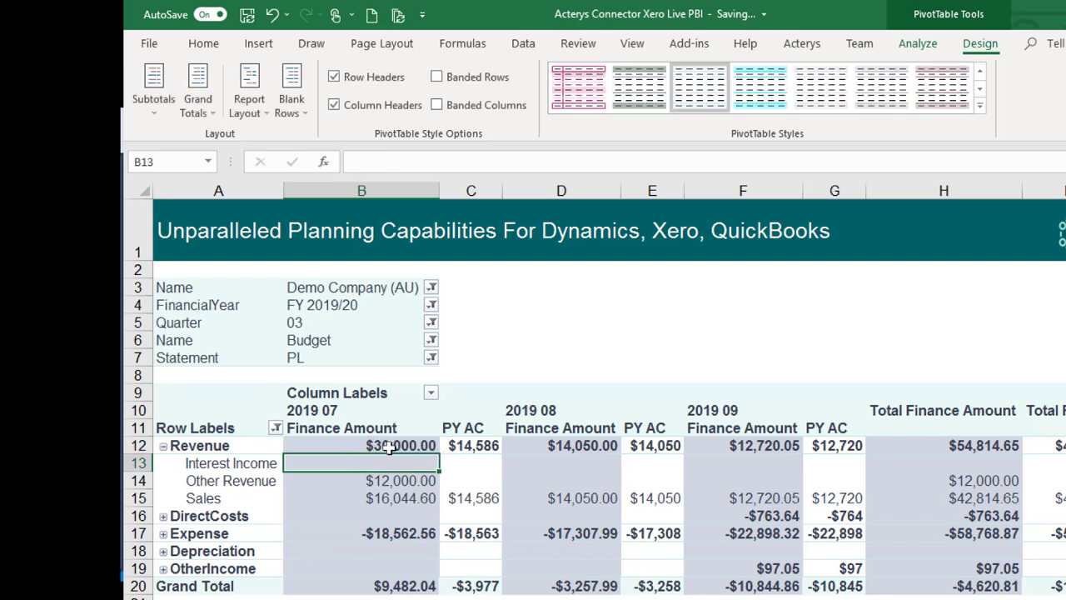
{"action": "mouse_move", "coordinate": [376, 447]}
{"action": "left_click", "coordinate": [790, 47]}
{"action": "left_click", "coordinate": [410, 98]}
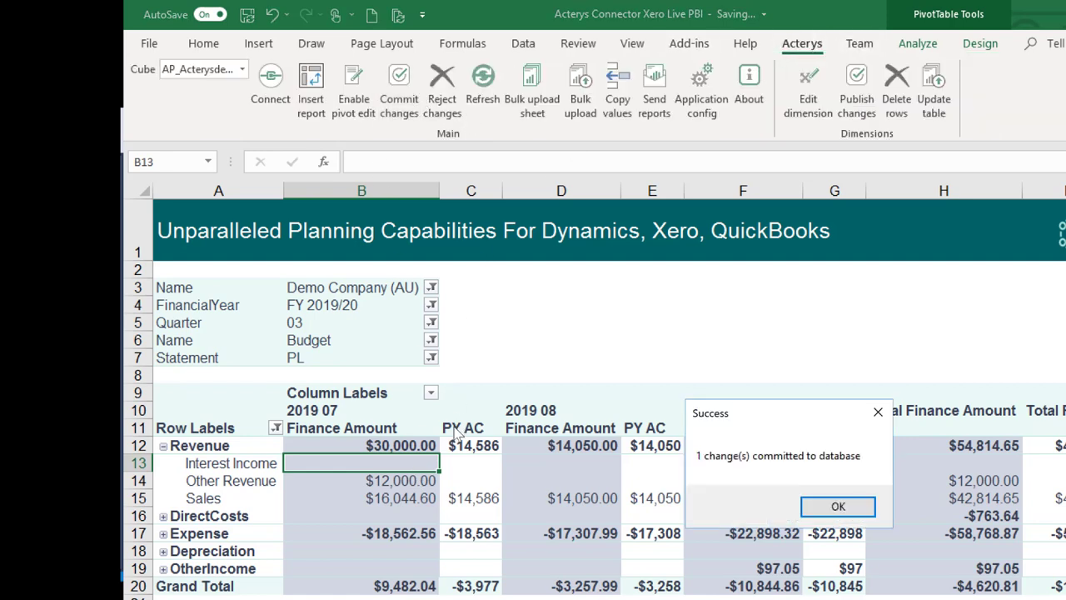
{"action": "left_click", "coordinate": [839, 506]}
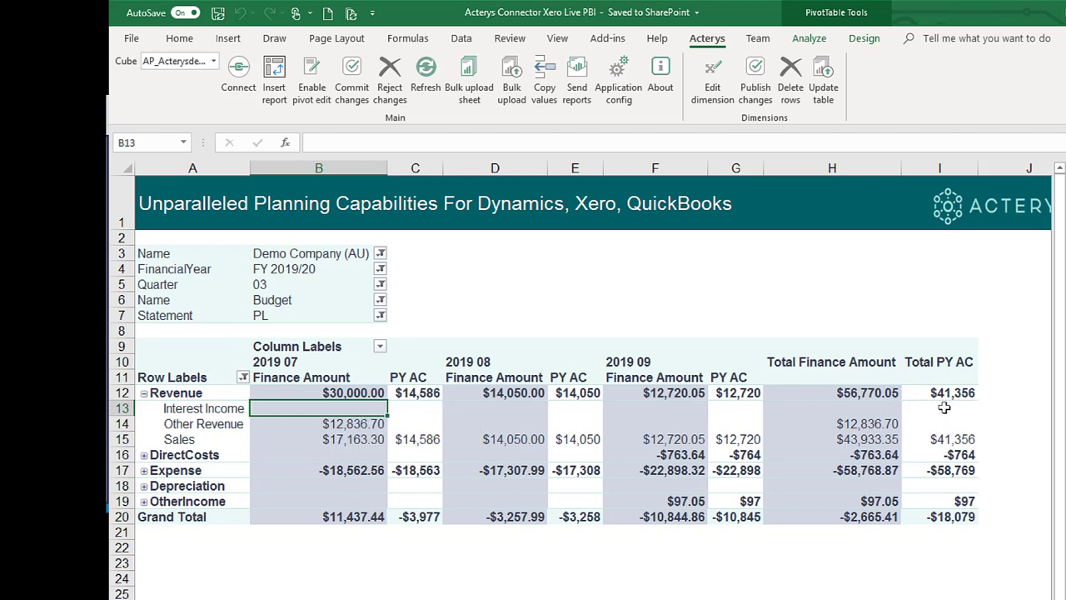
Enter 65000 as the quarterly Revenue total in H12, accept the commit, and check the Grand Total.
{"action": "mouse_move", "coordinate": [955, 402]}
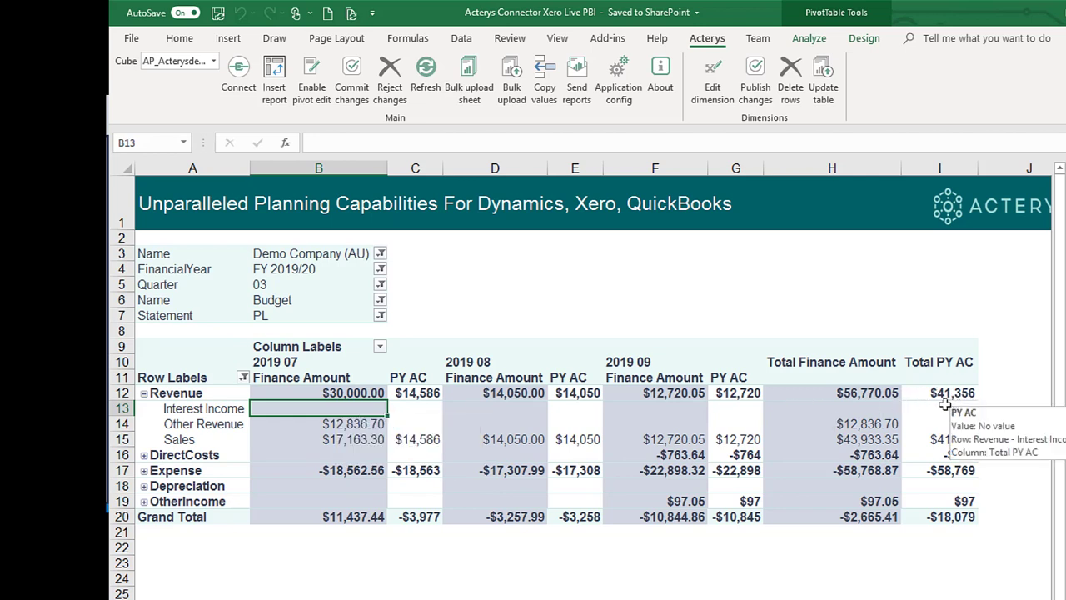
{"action": "left_click", "coordinate": [867, 394]}
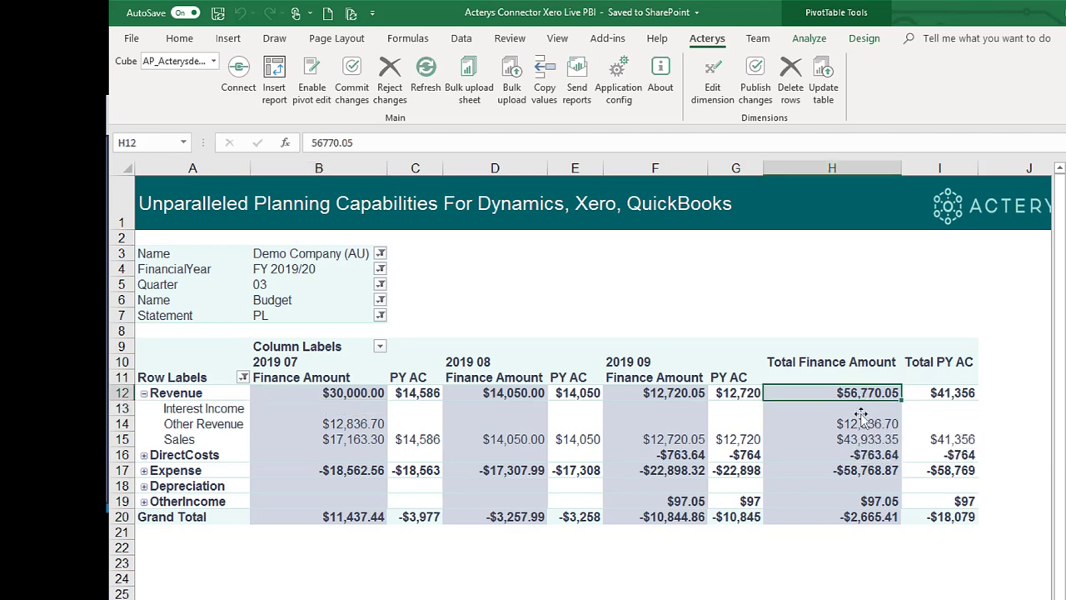
{"action": "mouse_move", "coordinate": [861, 413]}
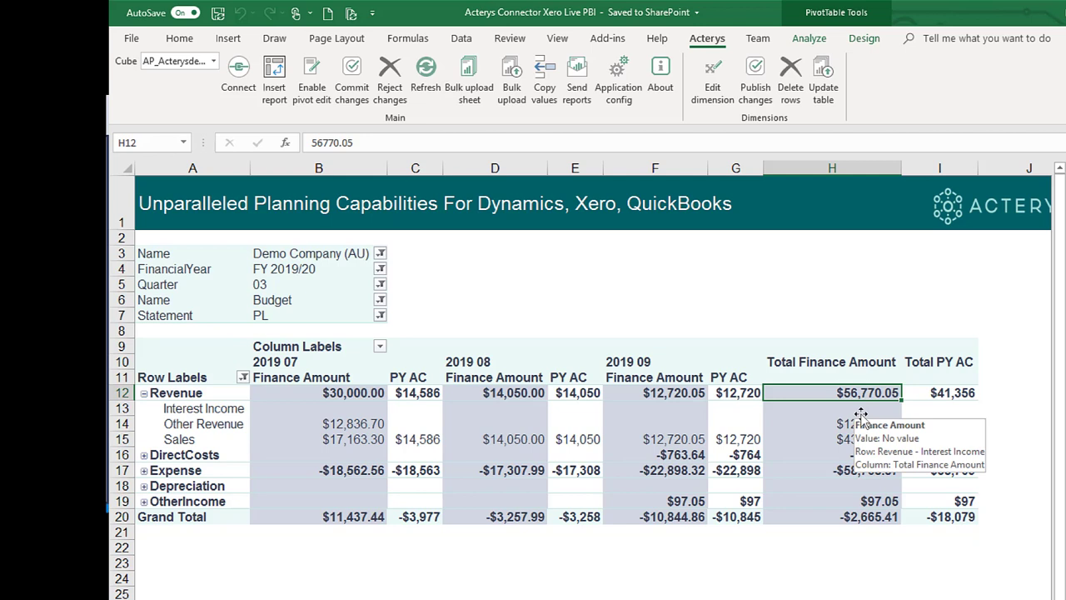
{"action": "type", "text": "65000"}
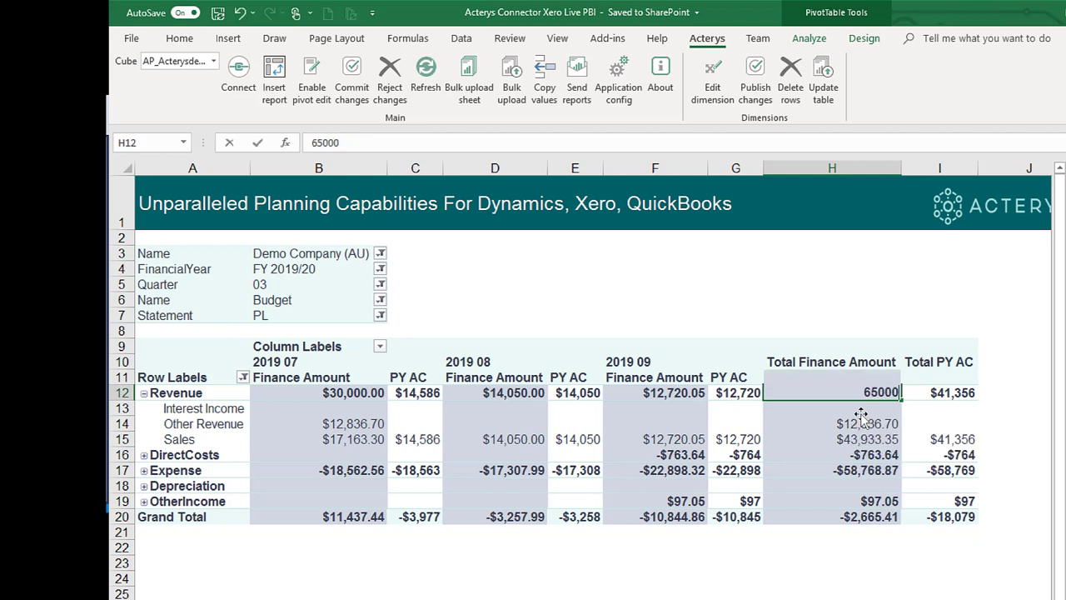
{"action": "key", "text": "Return"}
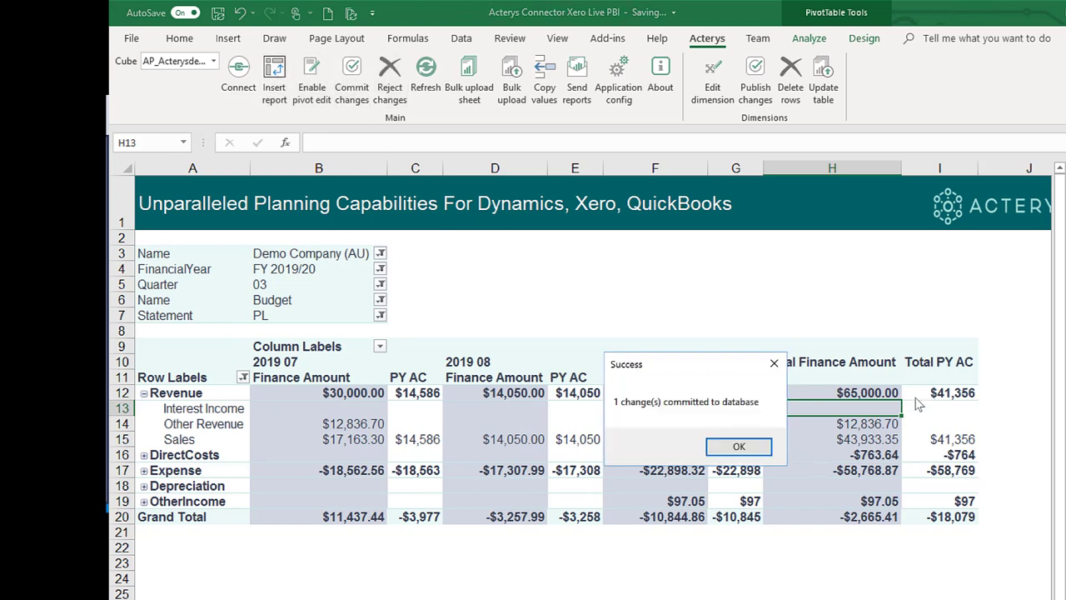
{"action": "left_click", "coordinate": [741, 444]}
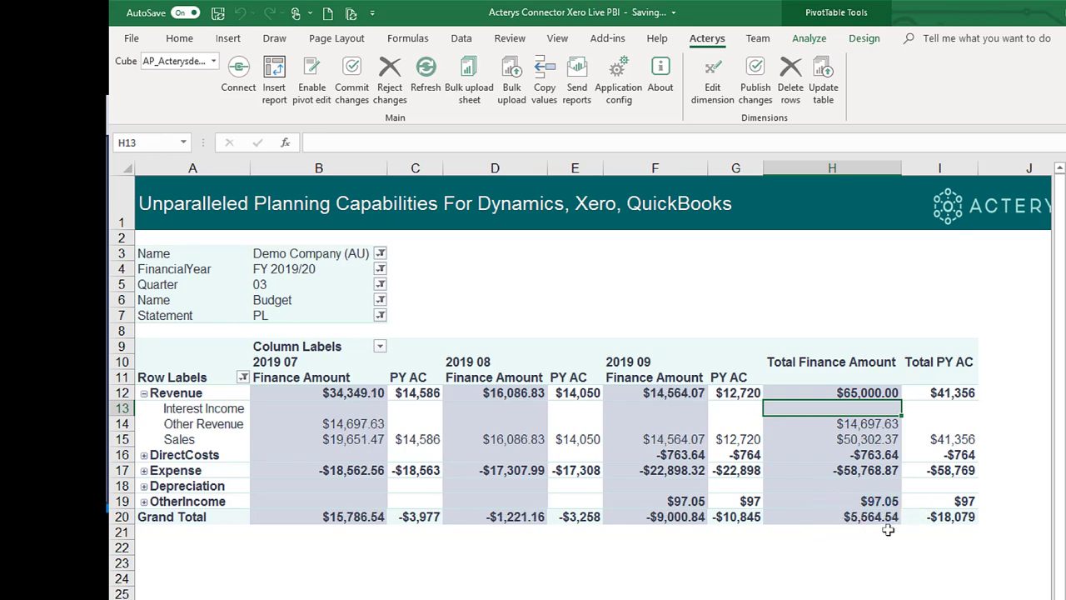
{"action": "left_click", "coordinate": [870, 518]}
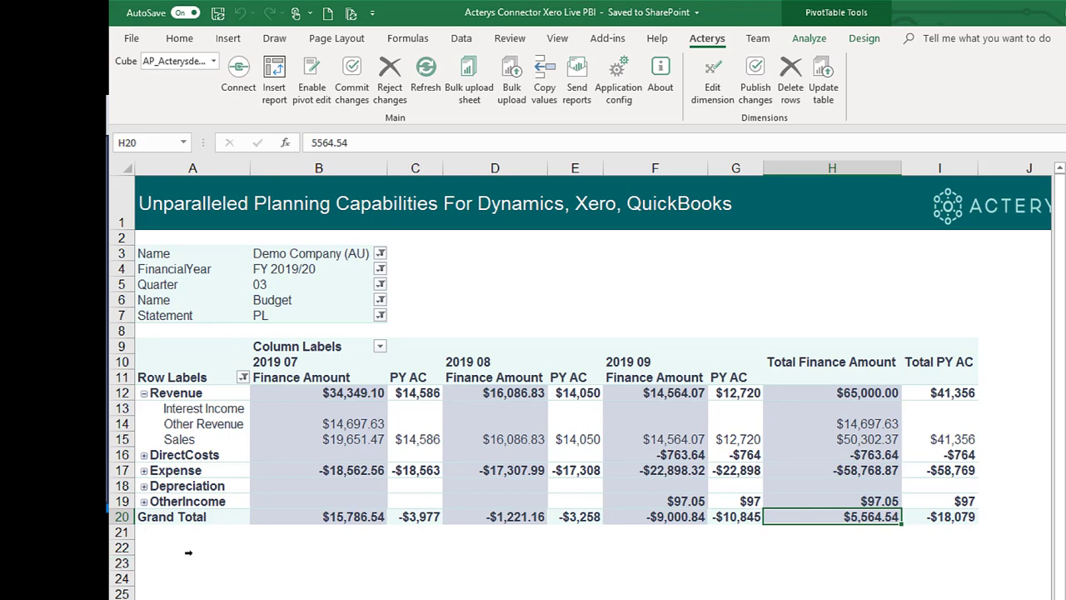
Insert a clustered column pivot chart from A11:B20 and place it below and right of the table.
{"action": "left_click", "coordinate": [211, 378]}
{"action": "left_click", "coordinate": [352, 504], "text": "shift"}
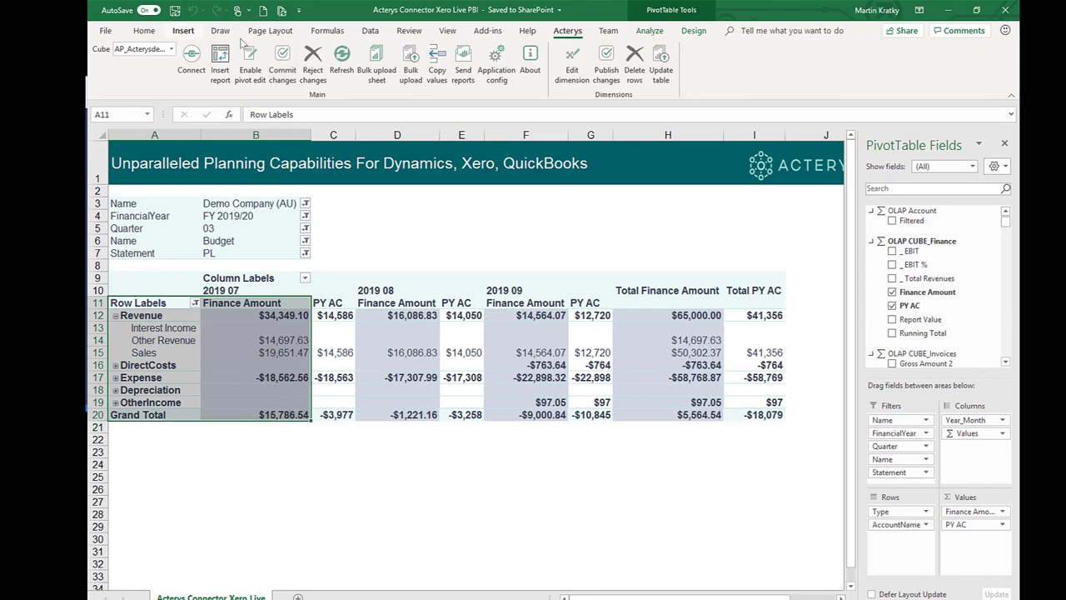
{"action": "scroll", "coordinate": [363, 67], "scroll_direction": "up", "scroll_amount": 9}
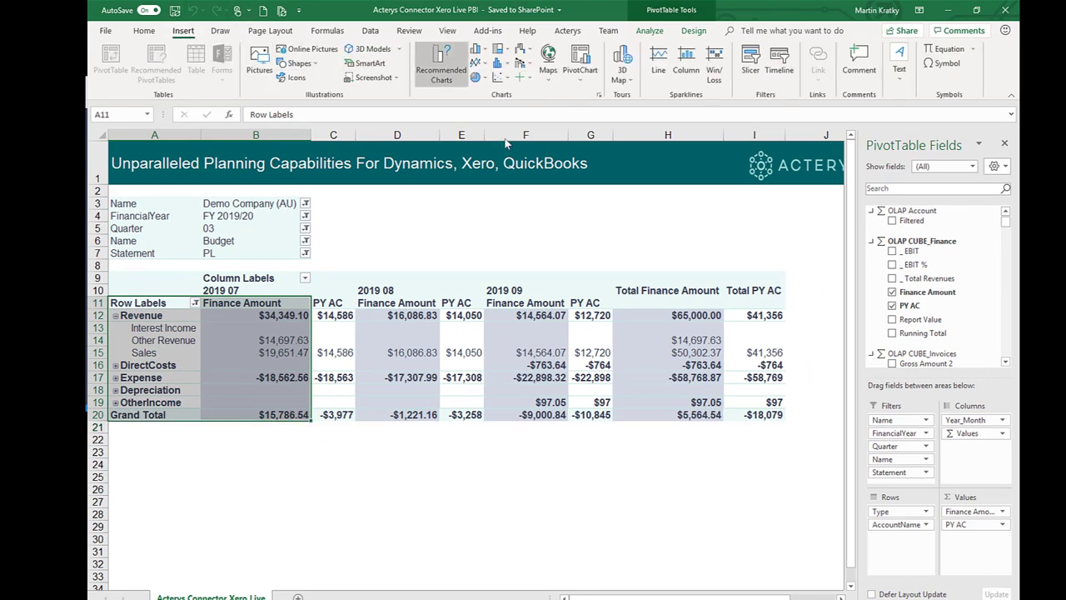
{"action": "left_click", "coordinate": [442, 69]}
{"action": "left_click", "coordinate": [703, 483]}
{"action": "left_click_drag", "start_coordinate": [559, 447], "coordinate": [810, 598]}
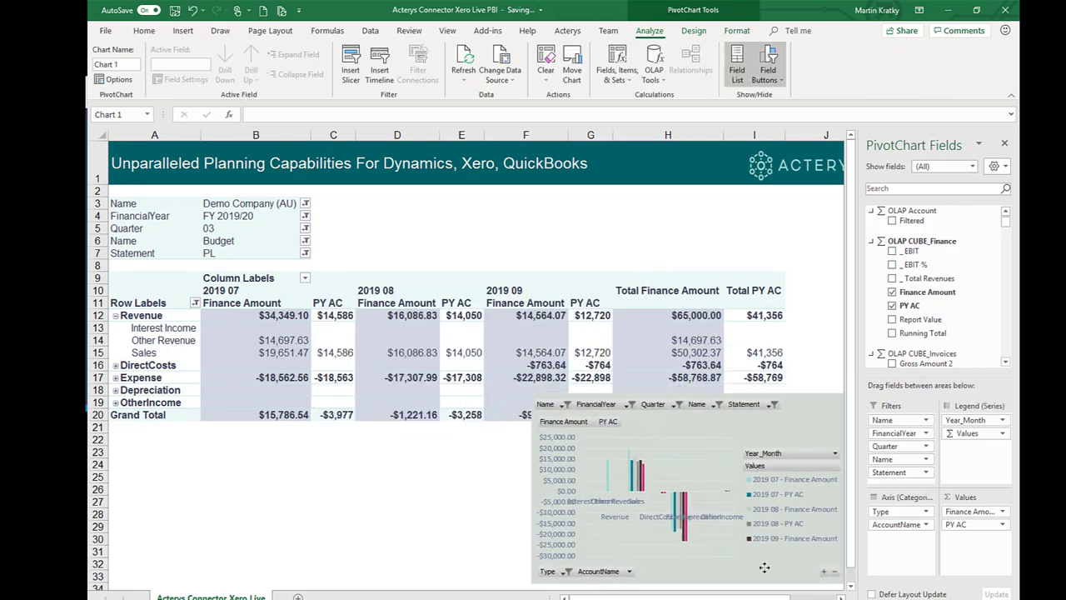
{"action": "left_click", "coordinate": [273, 415]}
{"action": "left_click", "coordinate": [156, 427]}
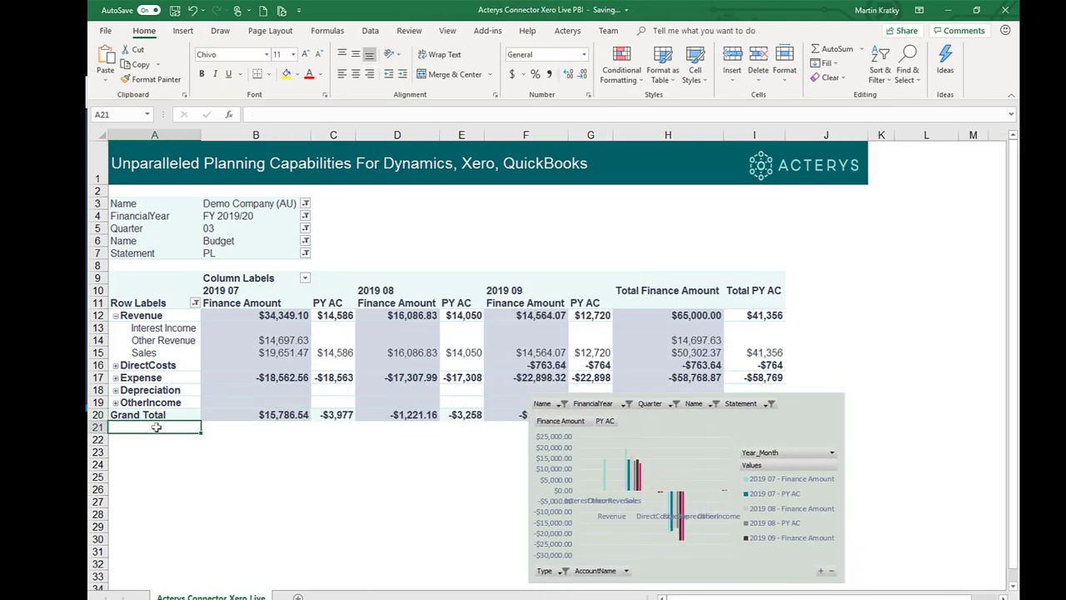
Label cell A21 'profit margin'.
{"action": "type", "text": "="}
{"action": "key", "text": "BackSpace"}
{"action": "type", "text": "profit"}
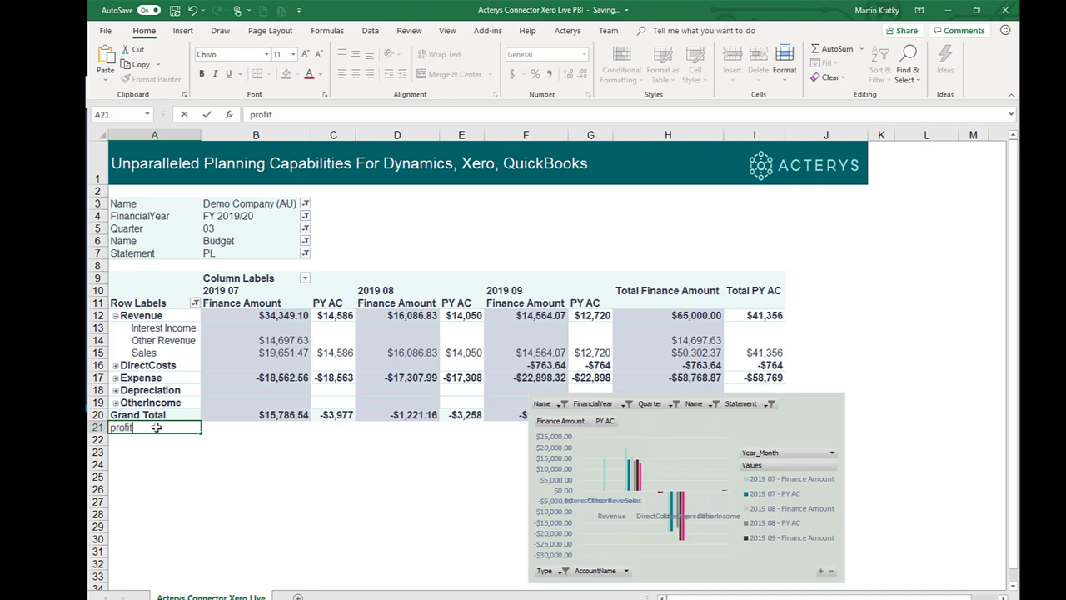
{"action": "type", "text": " margin"}
{"action": "left_click", "coordinate": [295, 429]}
Enter a formula in B21 dividing the 2019 07 Grand Total by the Revenue amount.
{"action": "type", "text": "="}
{"action": "left_click", "coordinate": [301, 414]}
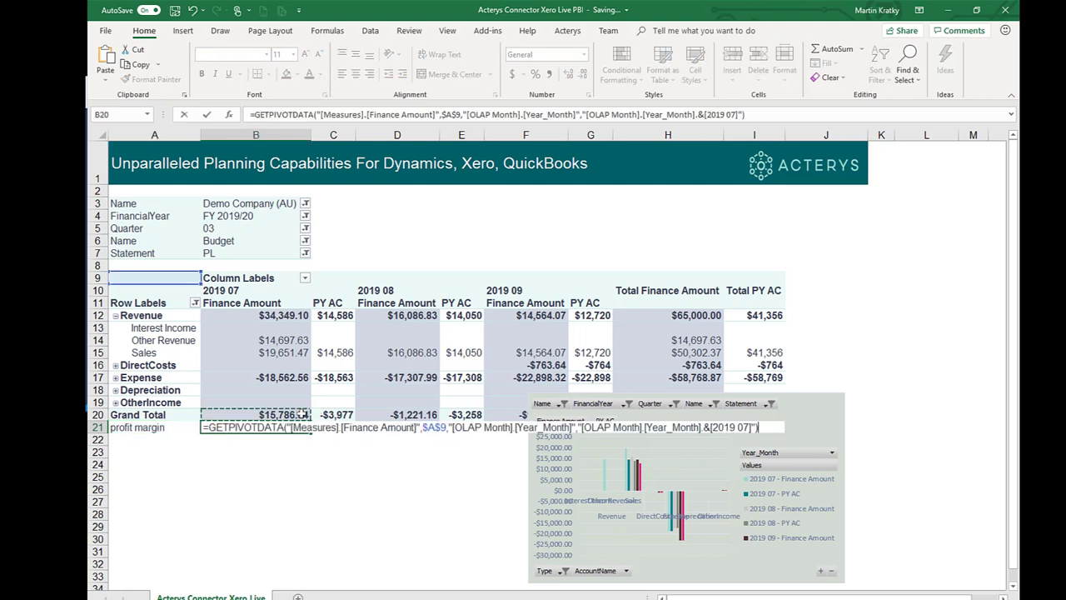
{"action": "type", "text": "/"}
{"action": "left_click", "coordinate": [300, 317]}
{"action": "key", "text": "Return"}
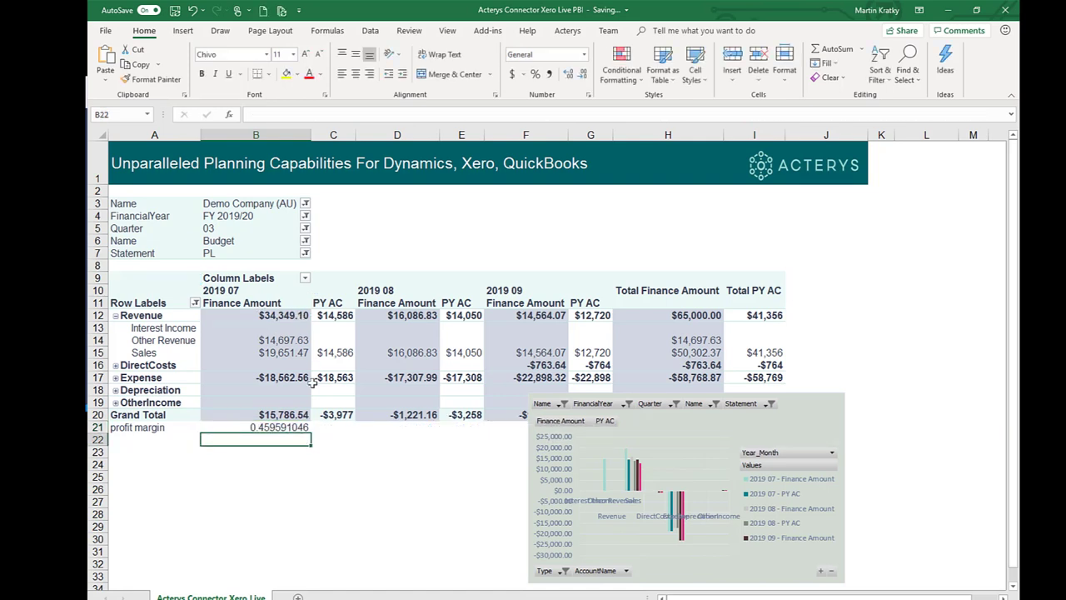
Format the profit margin result as a percentage, showing 46%.
{"action": "left_click", "coordinate": [293, 430]}
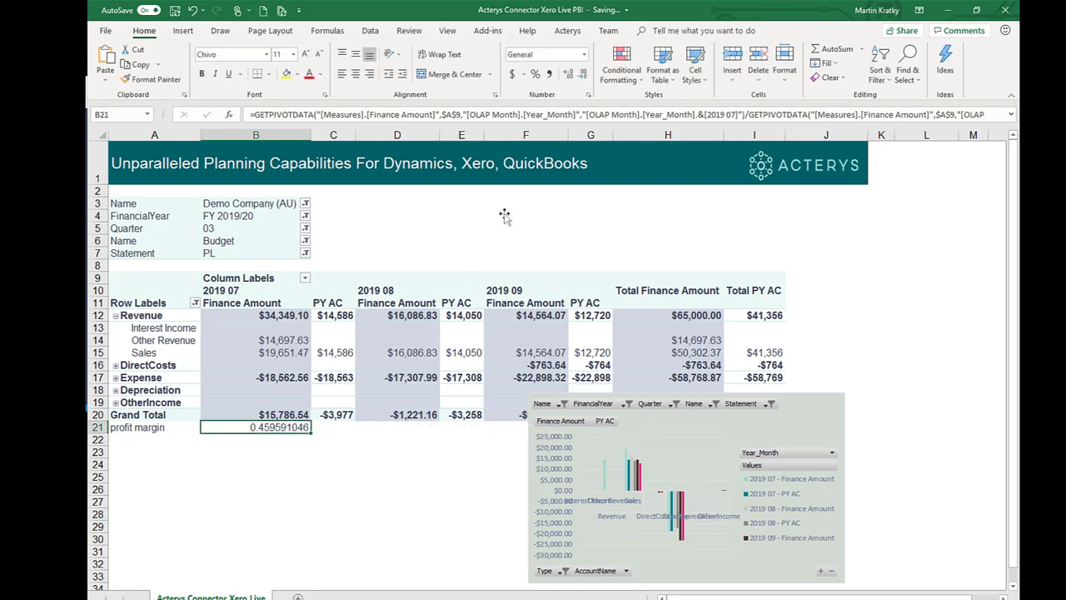
{"action": "key", "text": "ctrl+shift+5"}
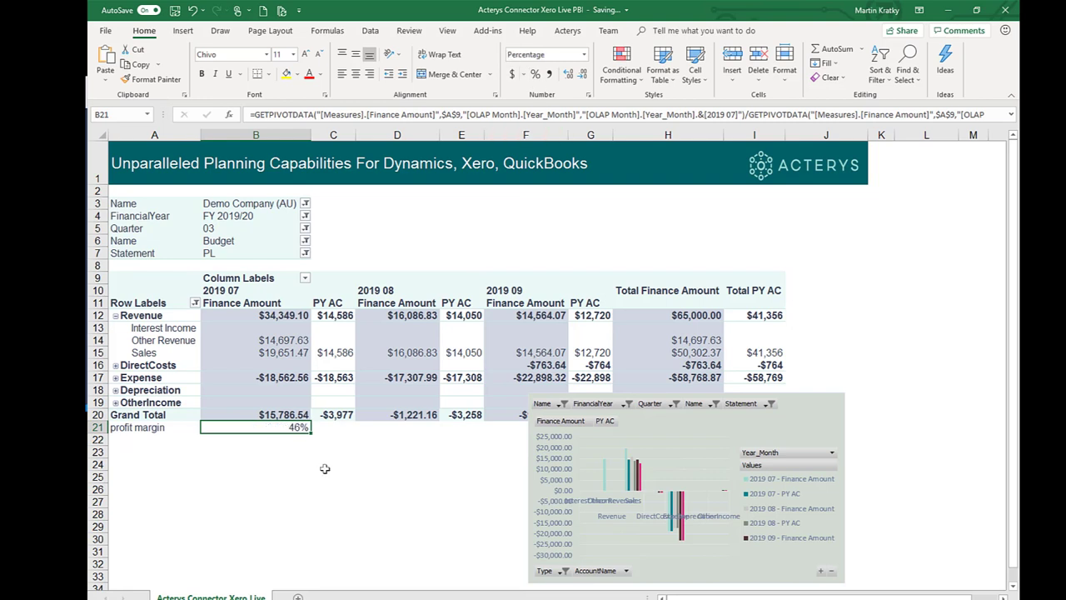
{"action": "left_click", "coordinate": [325, 469]}
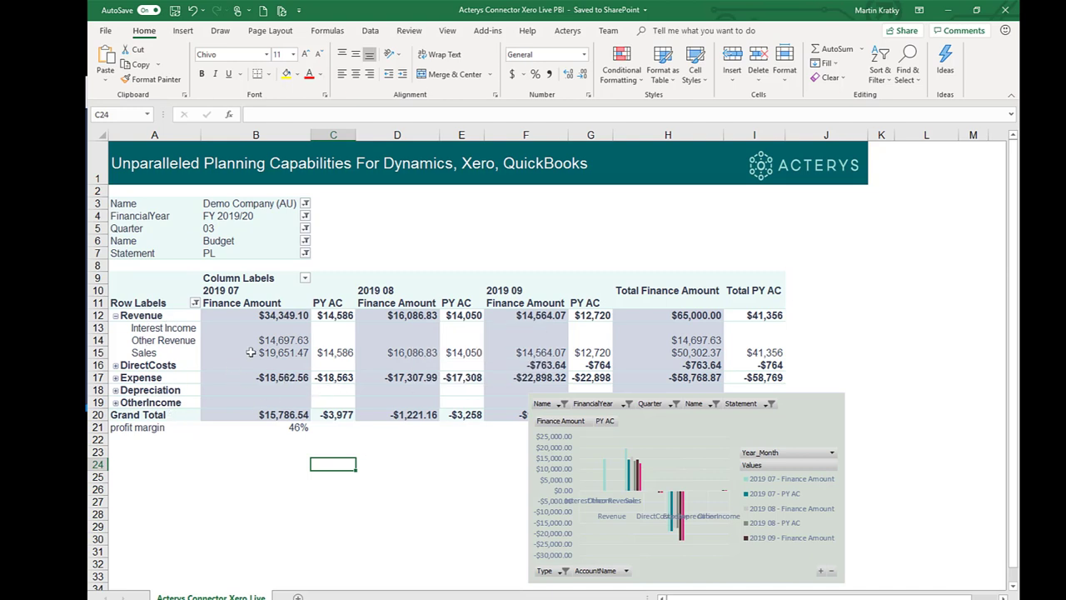
Review the B21 profit margin formula and open the Name filter listing All, Demo Company (AU) and (US).
{"action": "mouse_move", "coordinate": [251, 352]}
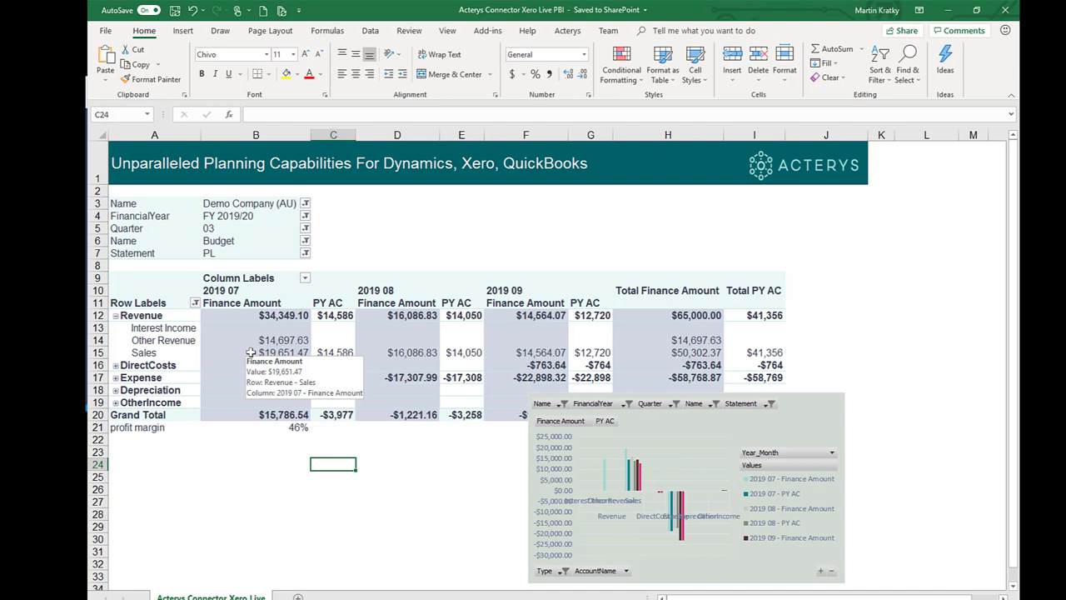
{"action": "mouse_move", "coordinate": [316, 352]}
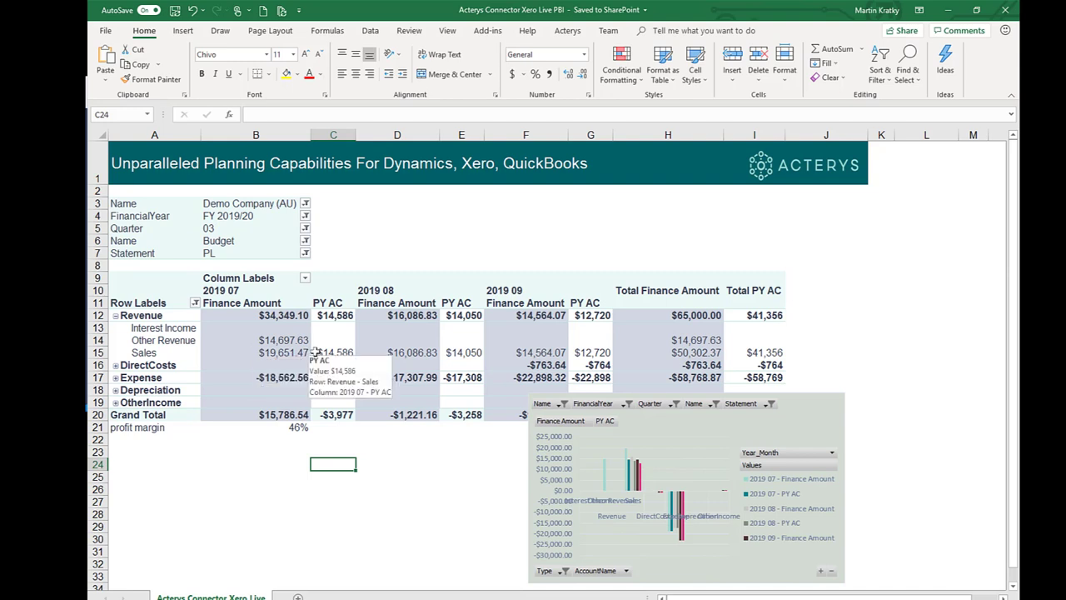
{"action": "mouse_move", "coordinate": [463, 409]}
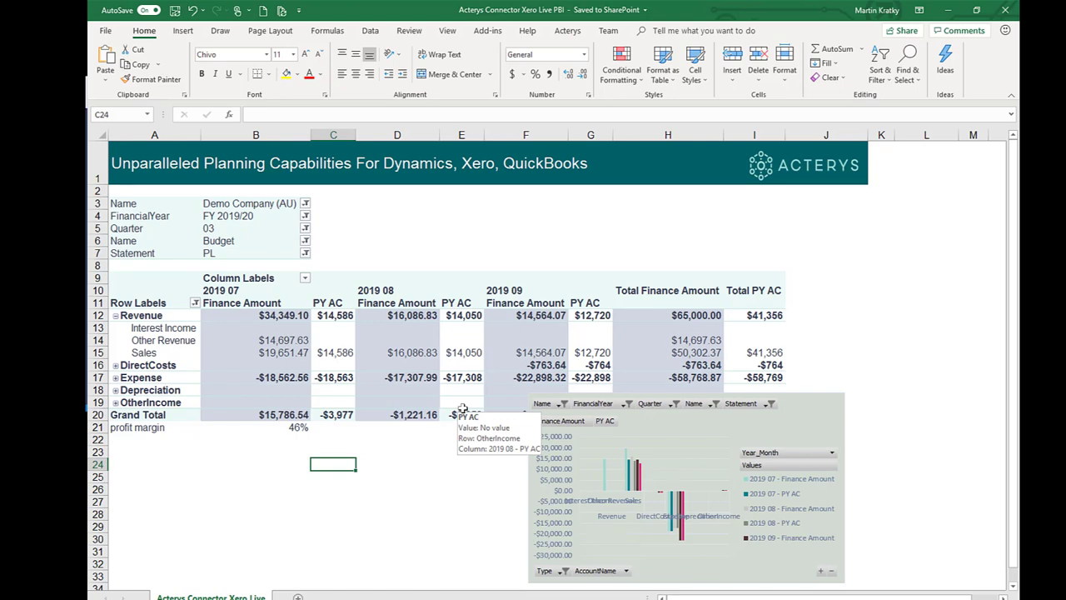
{"action": "left_click", "coordinate": [278, 427]}
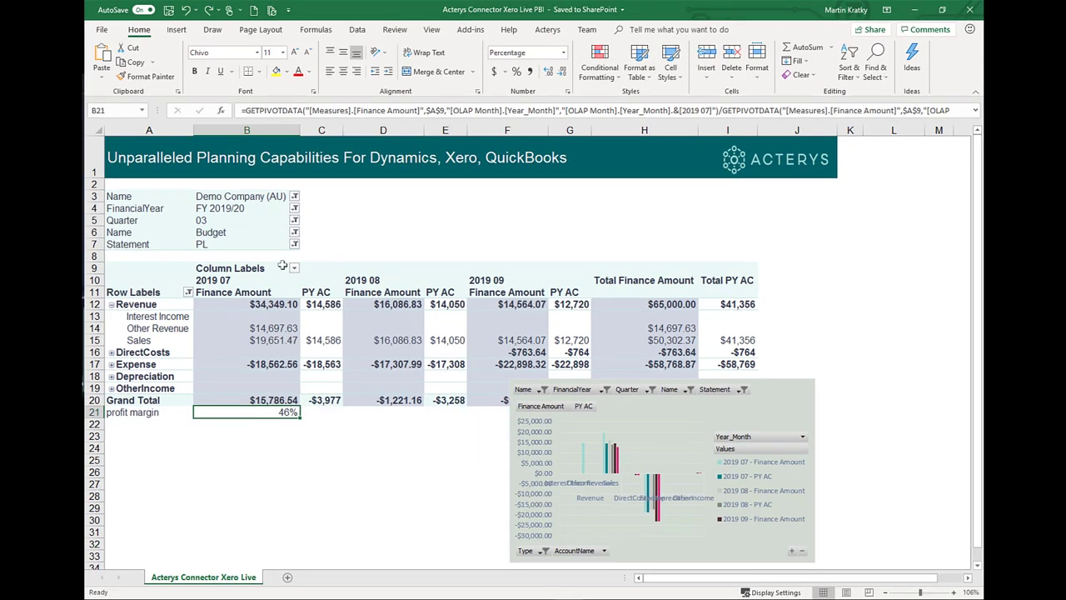
{"action": "left_click", "coordinate": [294, 198]}
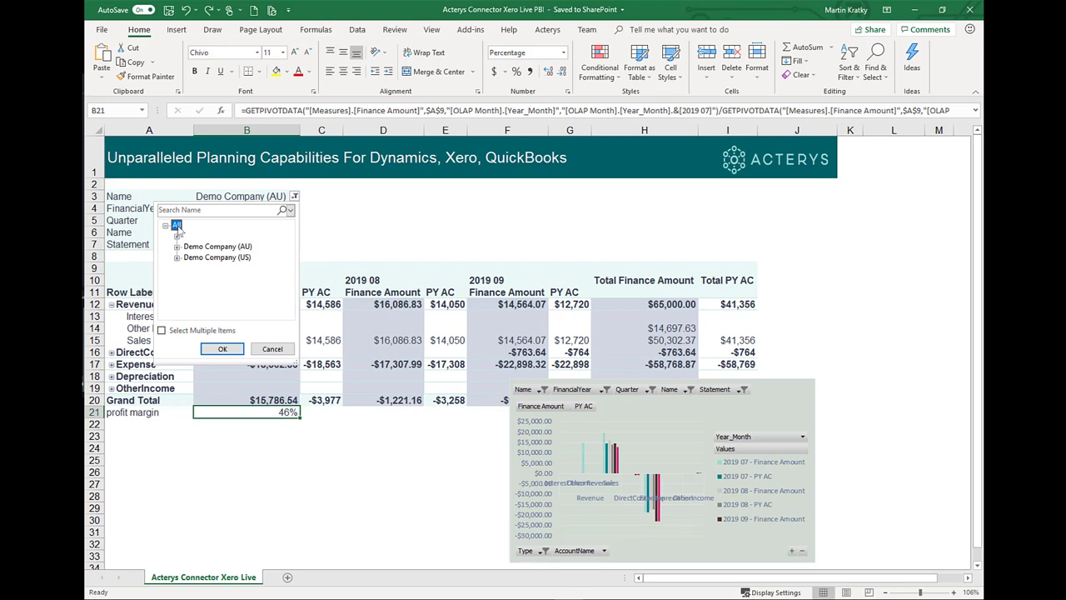
Filter the pivot to All companies, making the margin 43%, and move the chart beneath the table.
{"action": "left_click", "coordinate": [237, 350]}
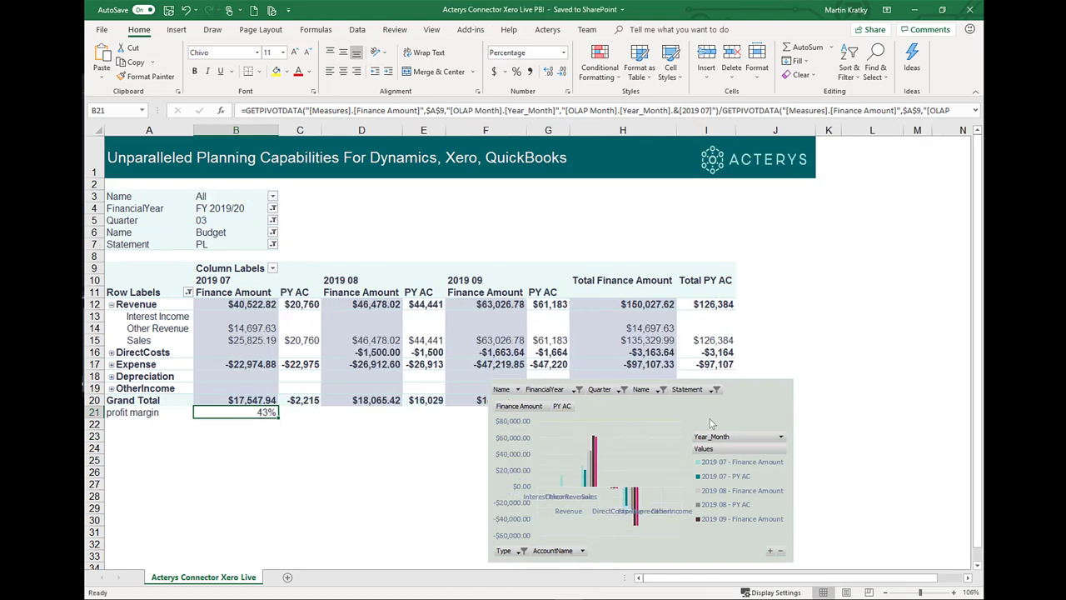
{"action": "left_click", "coordinate": [576, 431]}
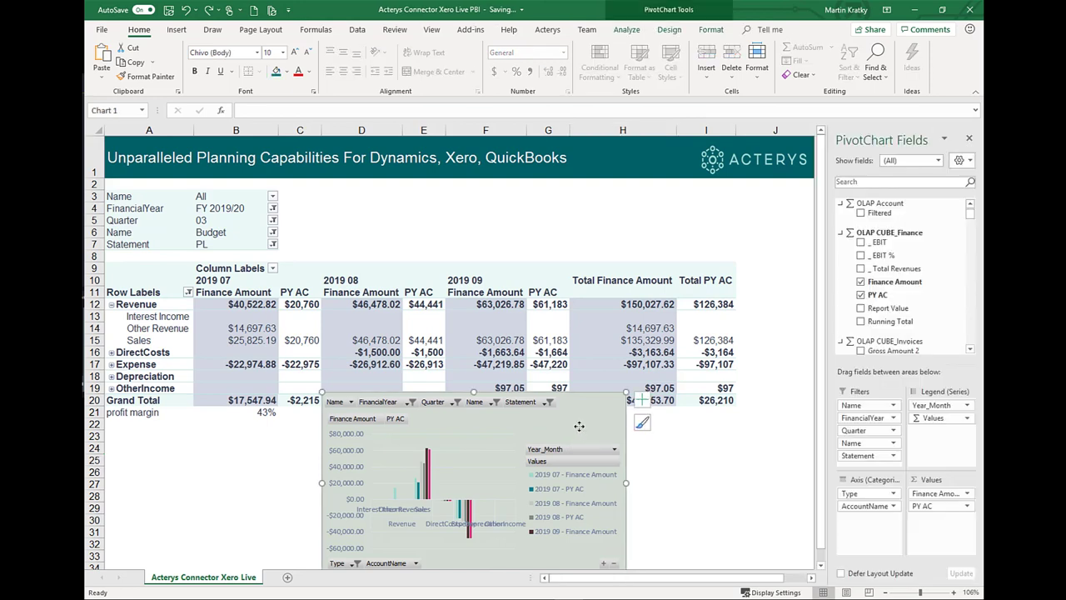
{"action": "left_click_drag", "start_coordinate": [577, 442], "coordinate": [623, 455]}
{"action": "left_click", "coordinate": [705, 457]}
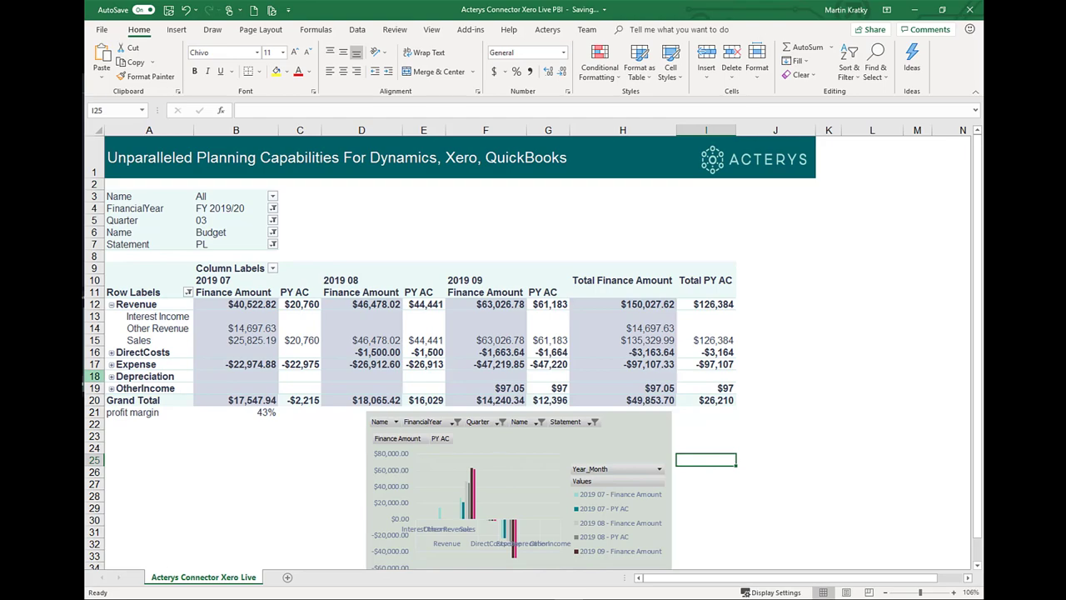